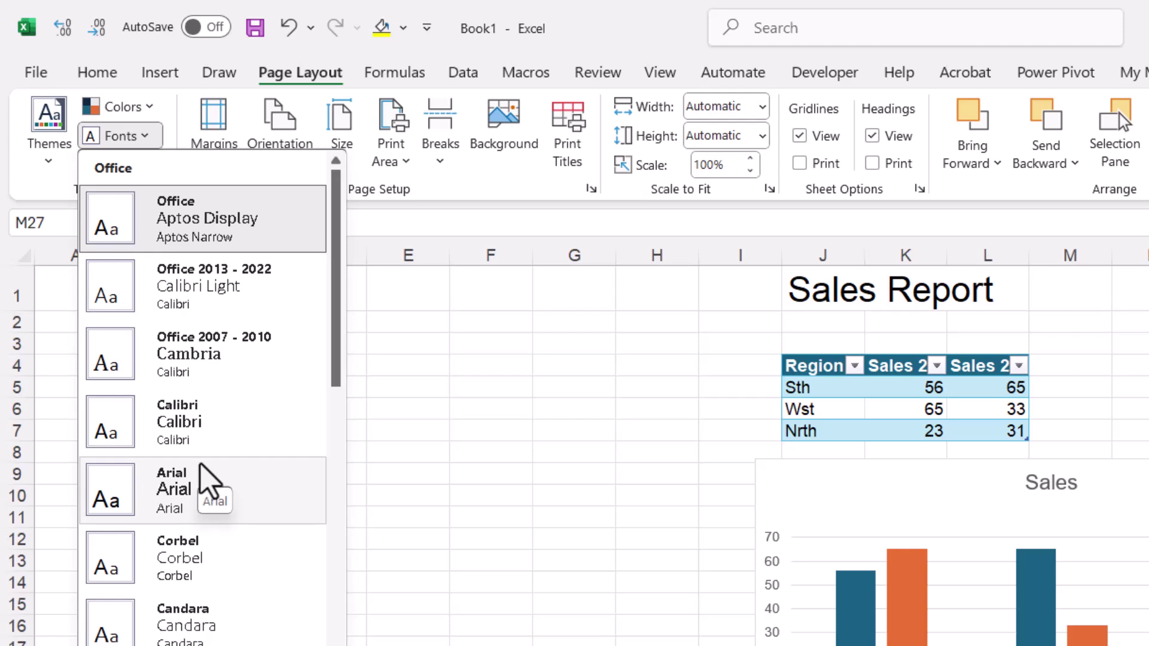
pyautogui.click(483, 380)
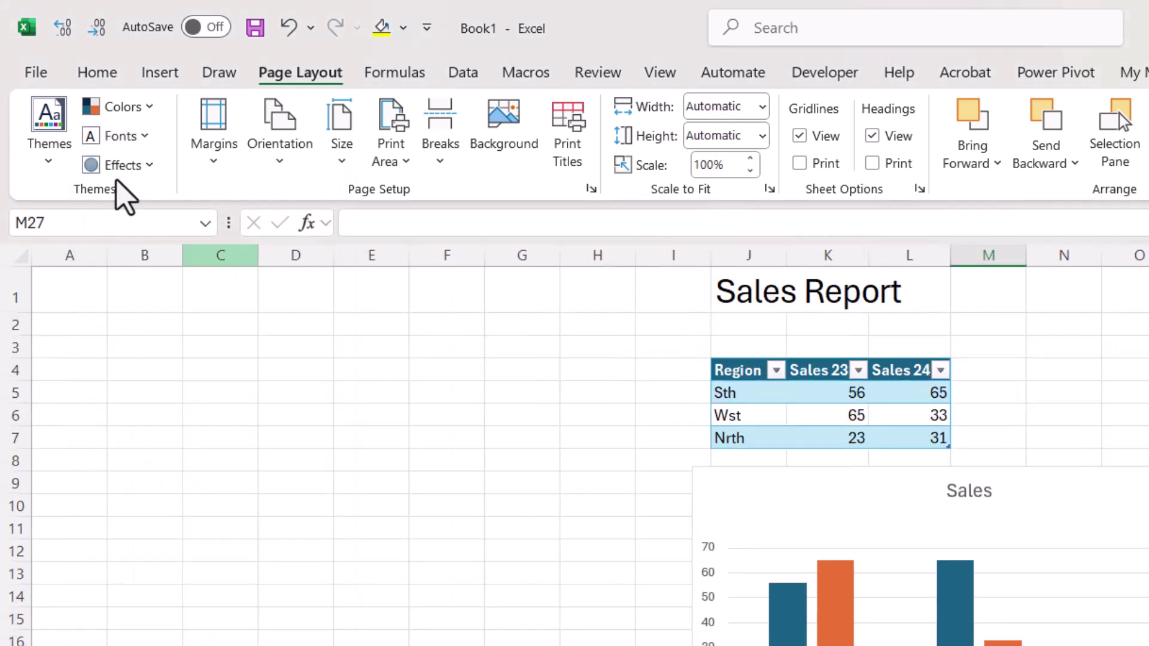
pyautogui.click(122, 164)
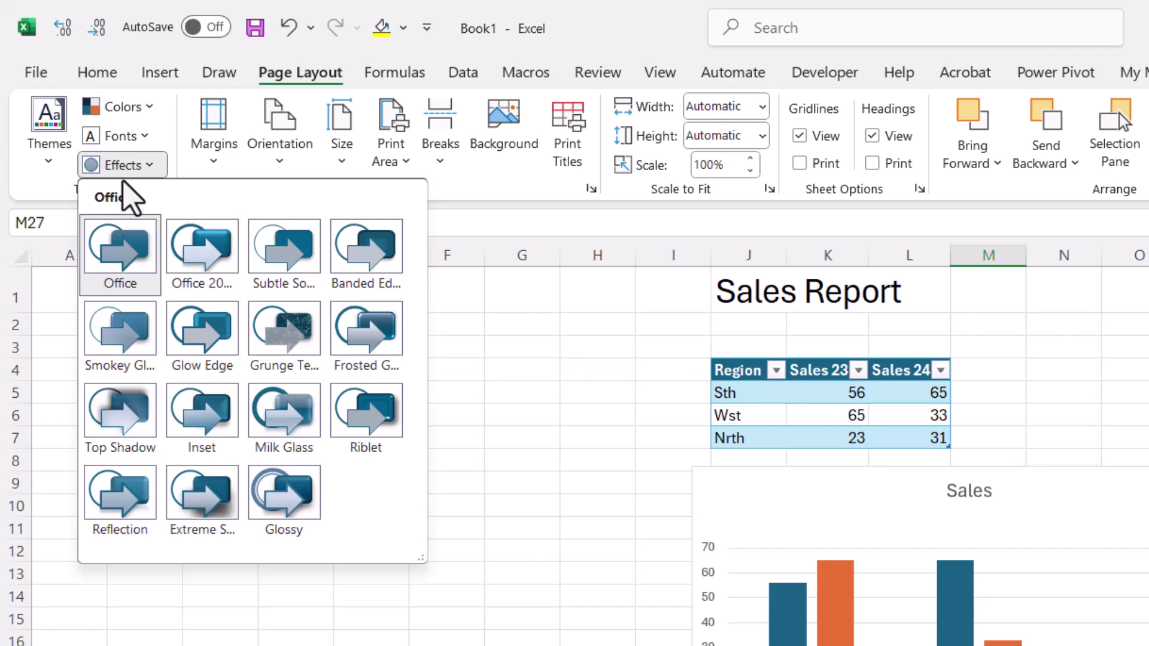
# Start a new custom theme color set and move its dialog clear of the sales table and chart.
pyautogui.click(148, 108)
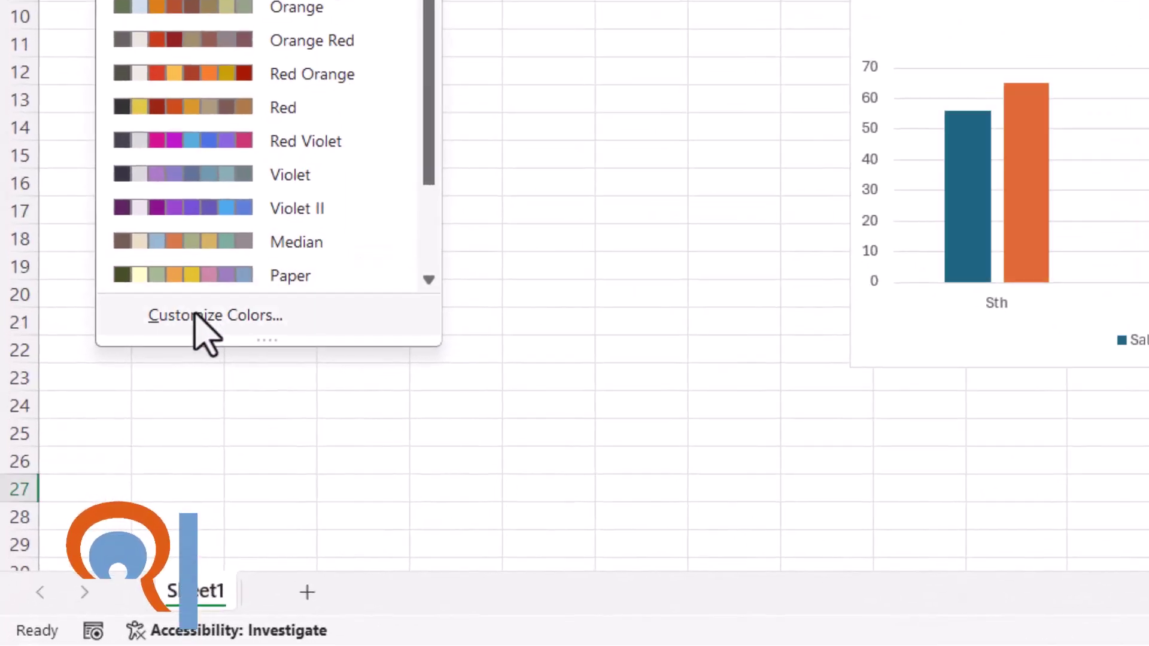
pyautogui.click(196, 315)
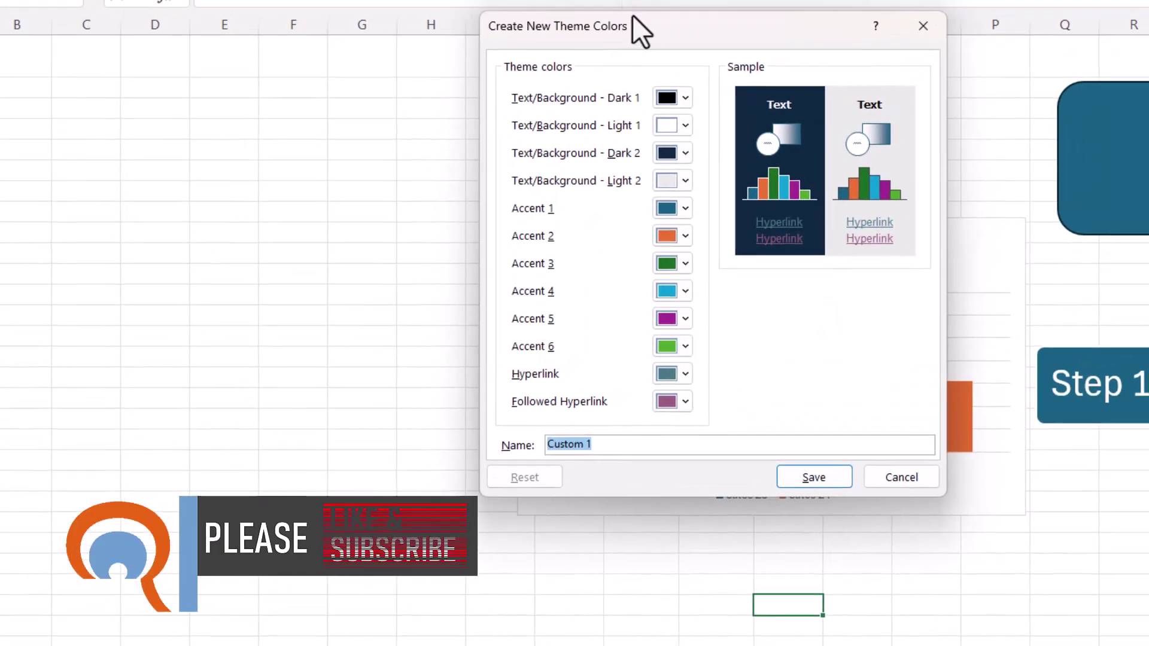
pyautogui.moveTo(633, 17); pyautogui.dragTo(178, 13)
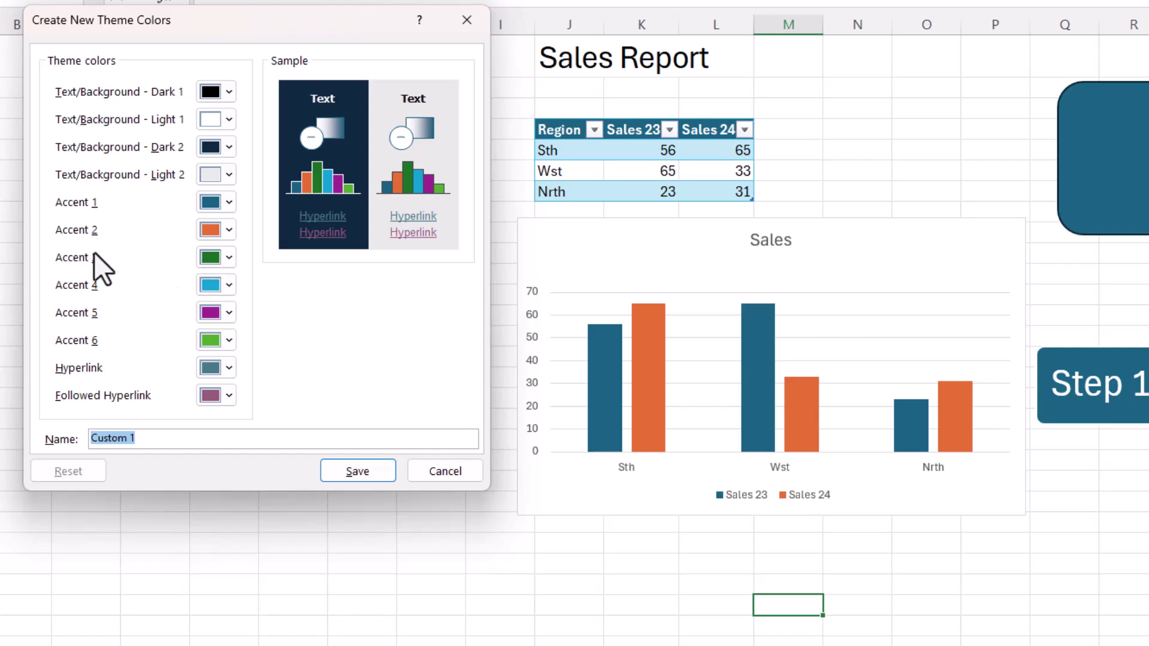
# Set the Accent 1 theme color to a custom RGB color with red 100, green 54 and blue 111.
pyautogui.click(229, 201)
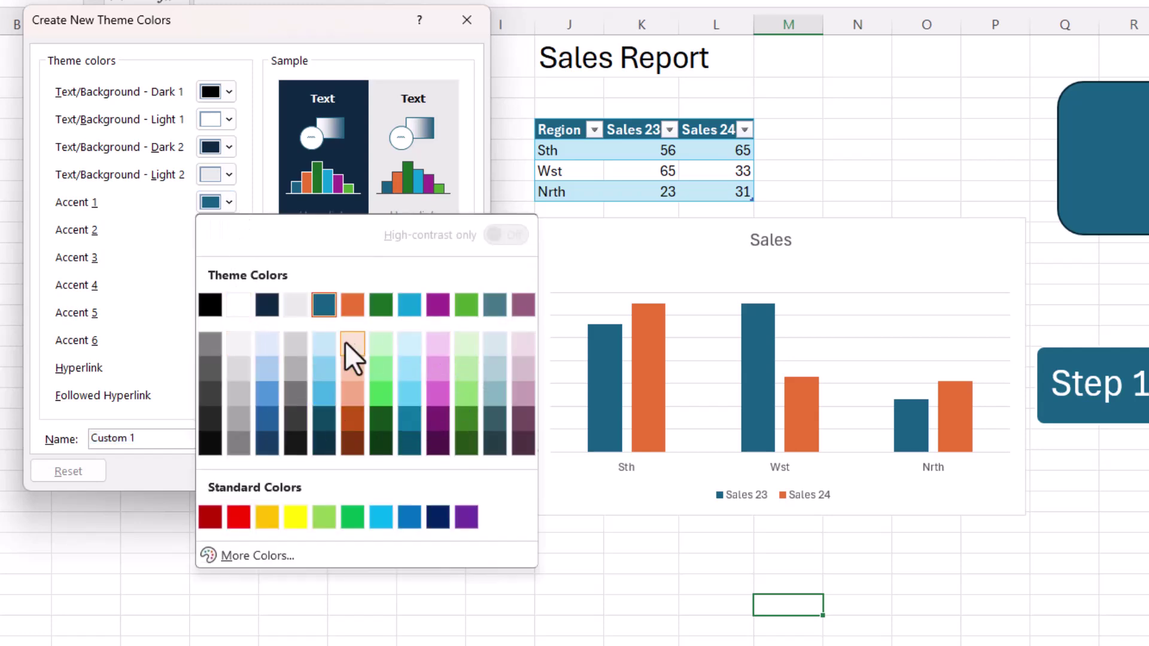
pyautogui.click(253, 556)
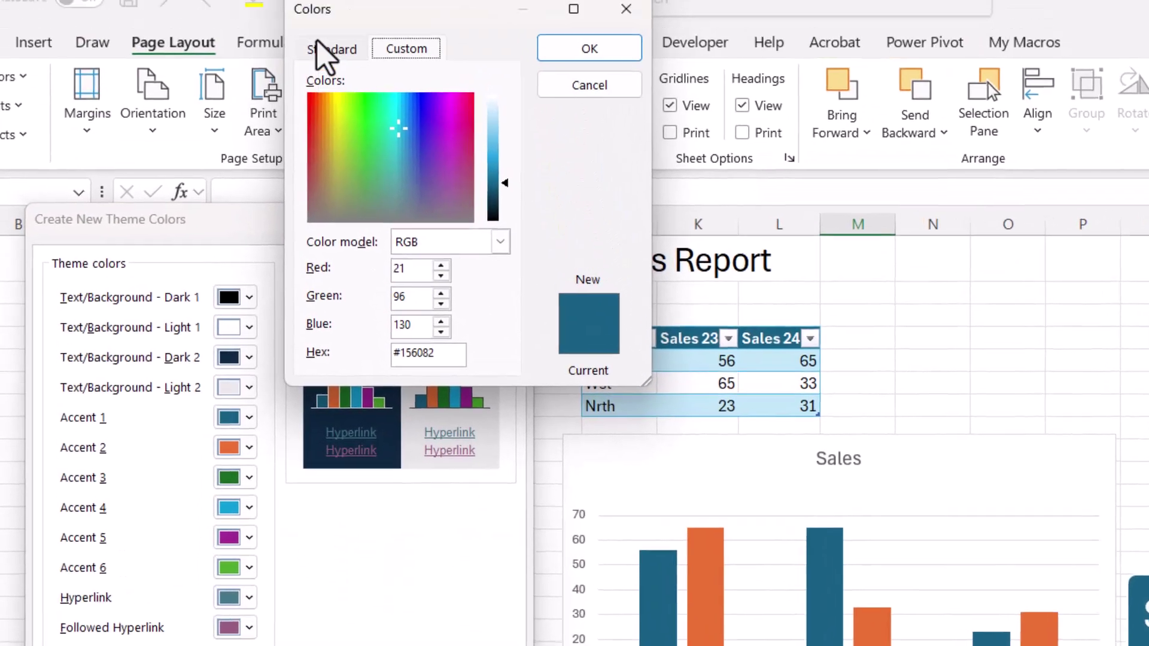
pyautogui.click(323, 49)
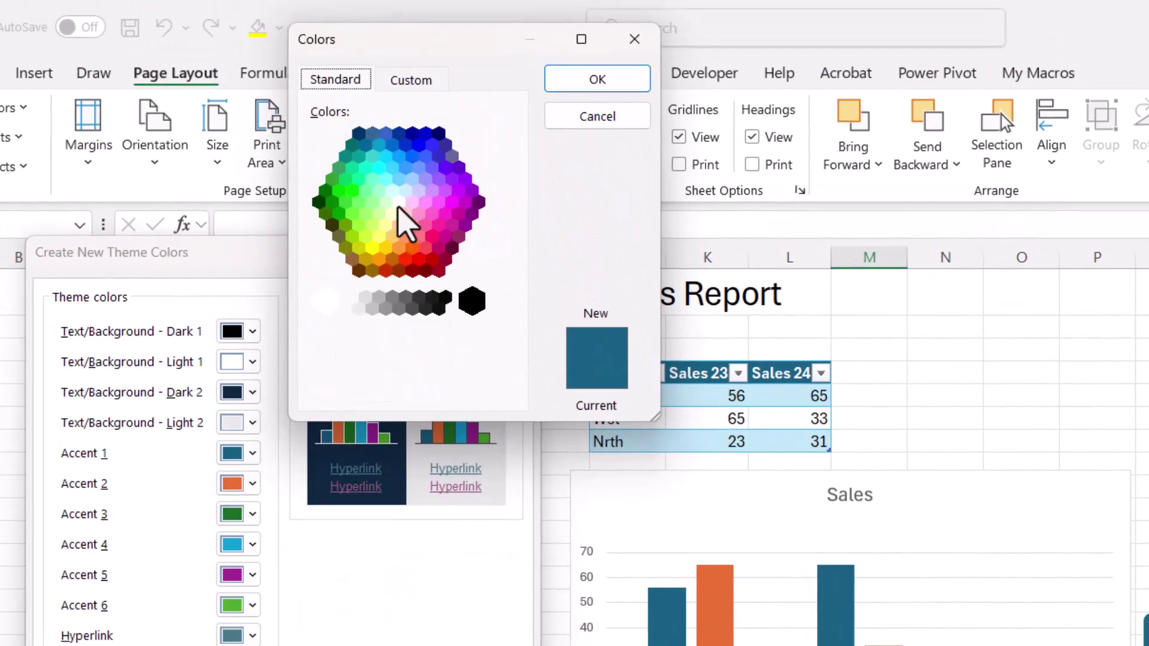
pyautogui.click(411, 84)
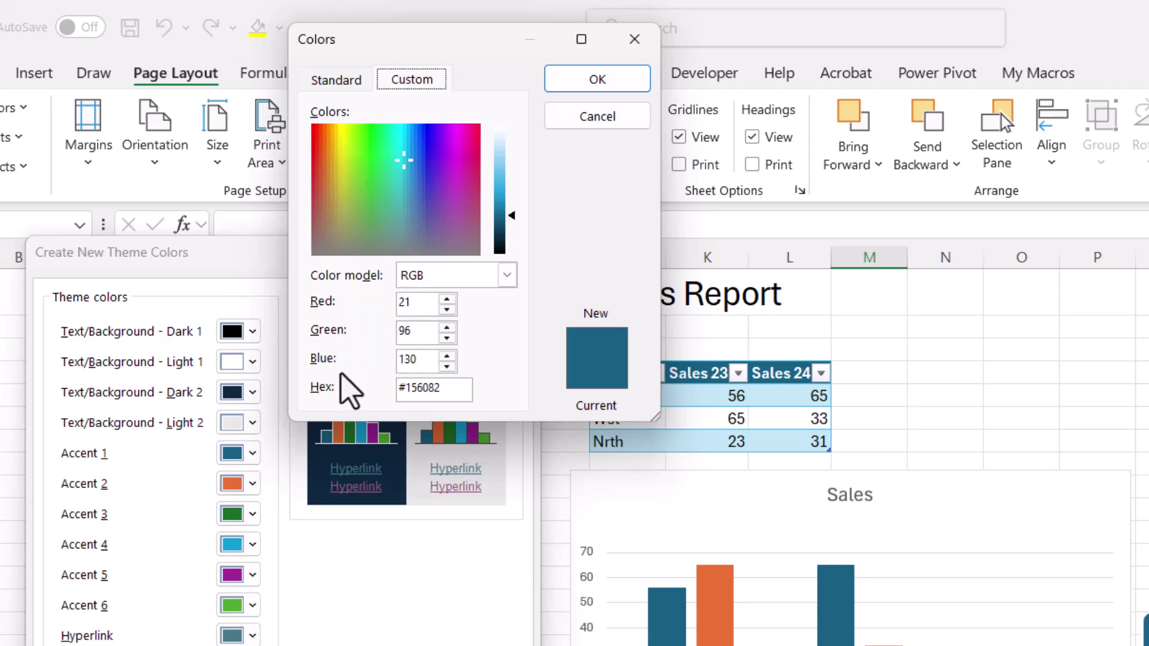
pyautogui.doubleClick(400, 303)
pyautogui.write('100')
pyautogui.press('Tab')
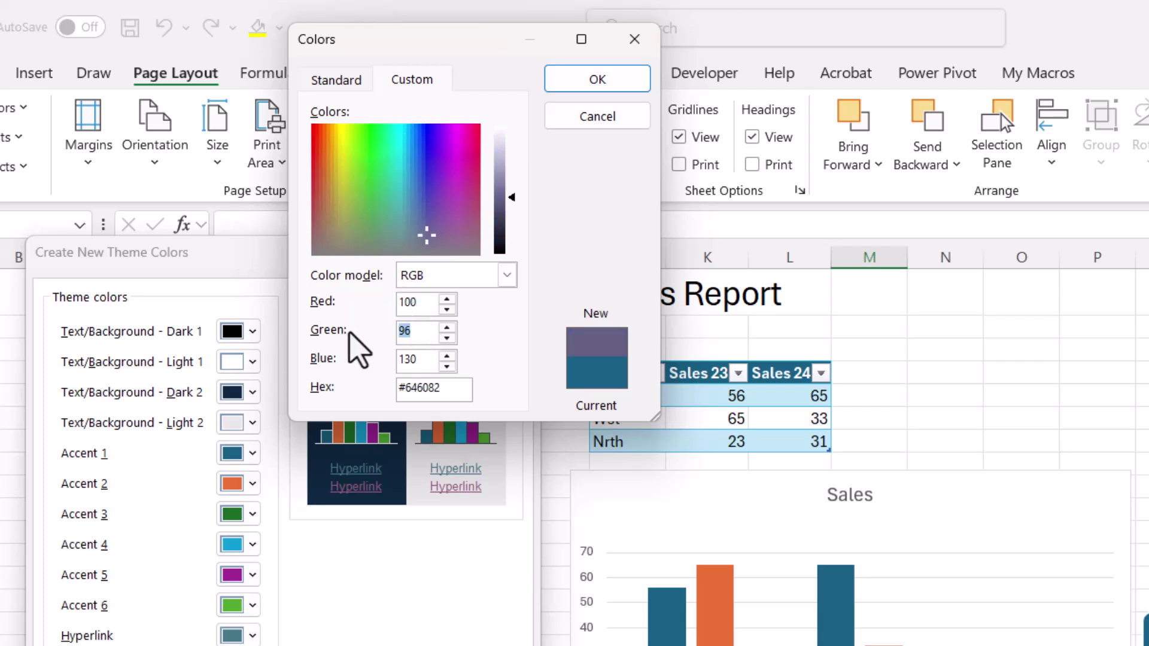
pyautogui.write('54')
pyautogui.press('Tab')
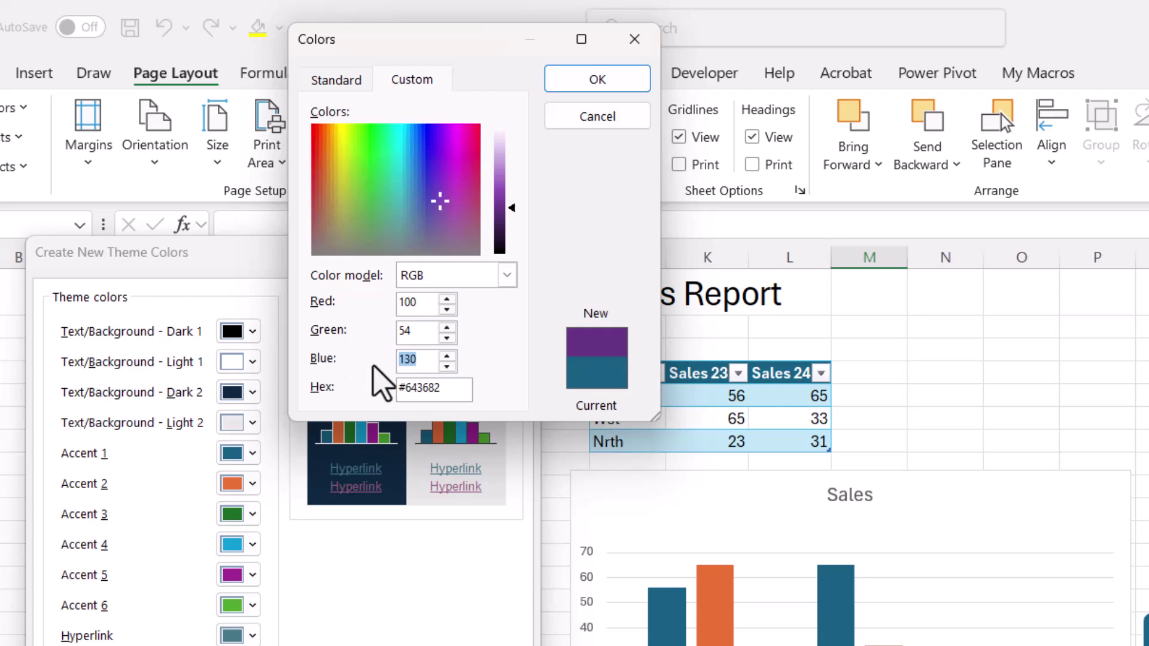
pyautogui.write('111')
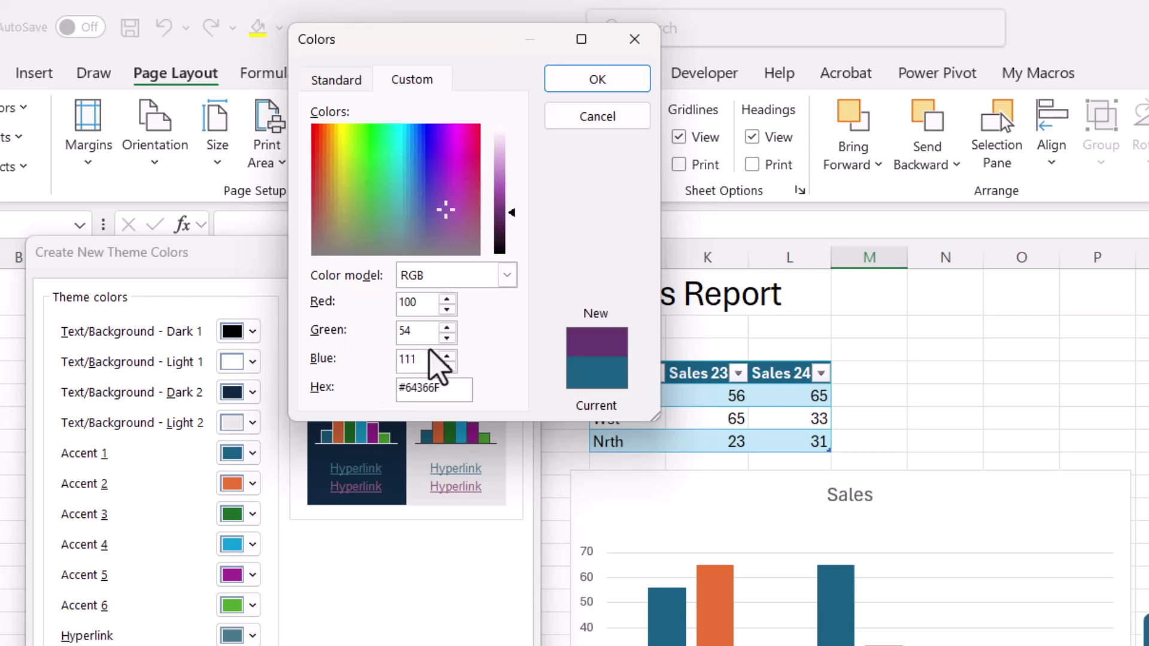
pyautogui.click(595, 84)
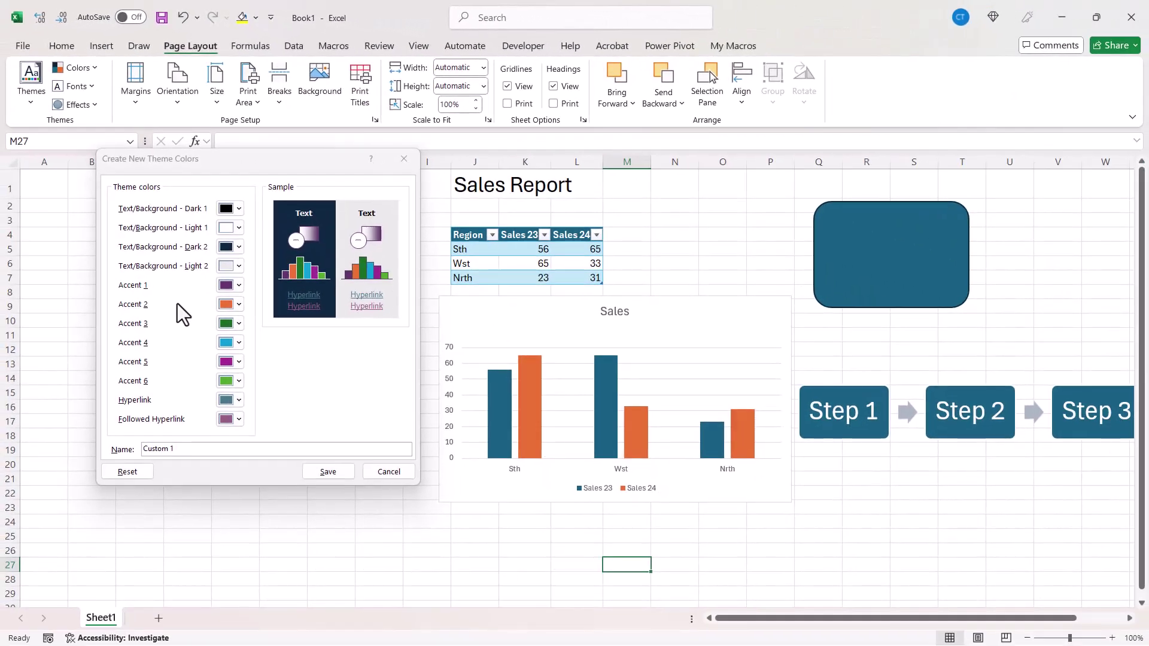
# Set the Accent 2 theme color to a custom dark green with a red value of 54.
pyautogui.click(241, 306)
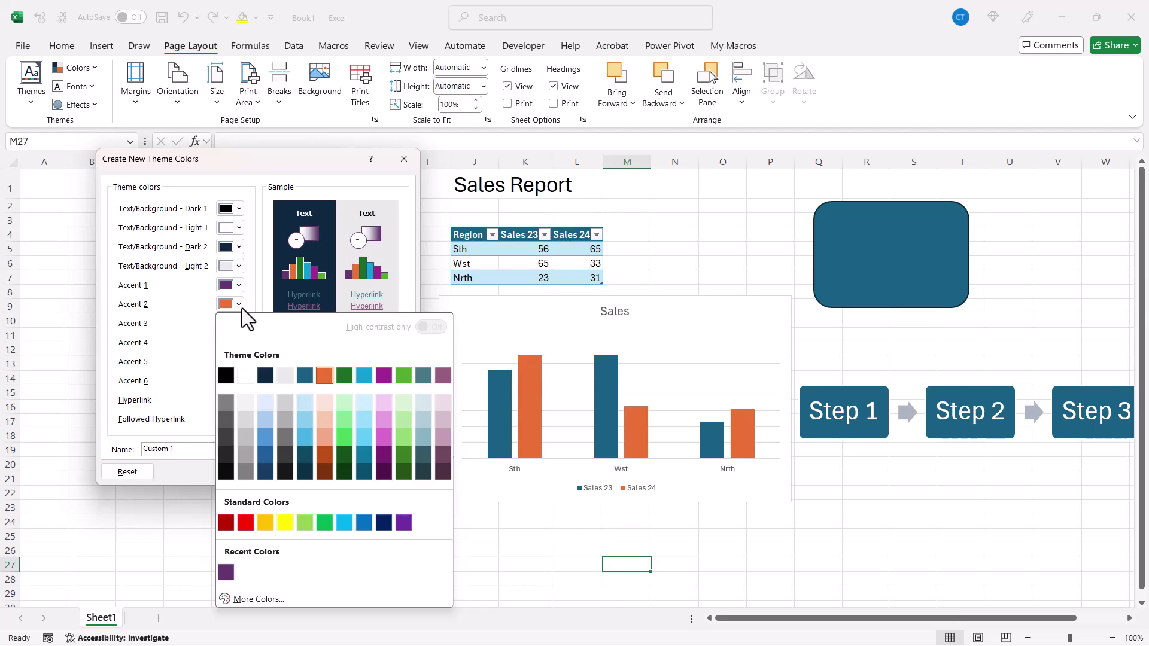
pyautogui.click(259, 599)
pyautogui.write('54')
pyautogui.press('Tab')
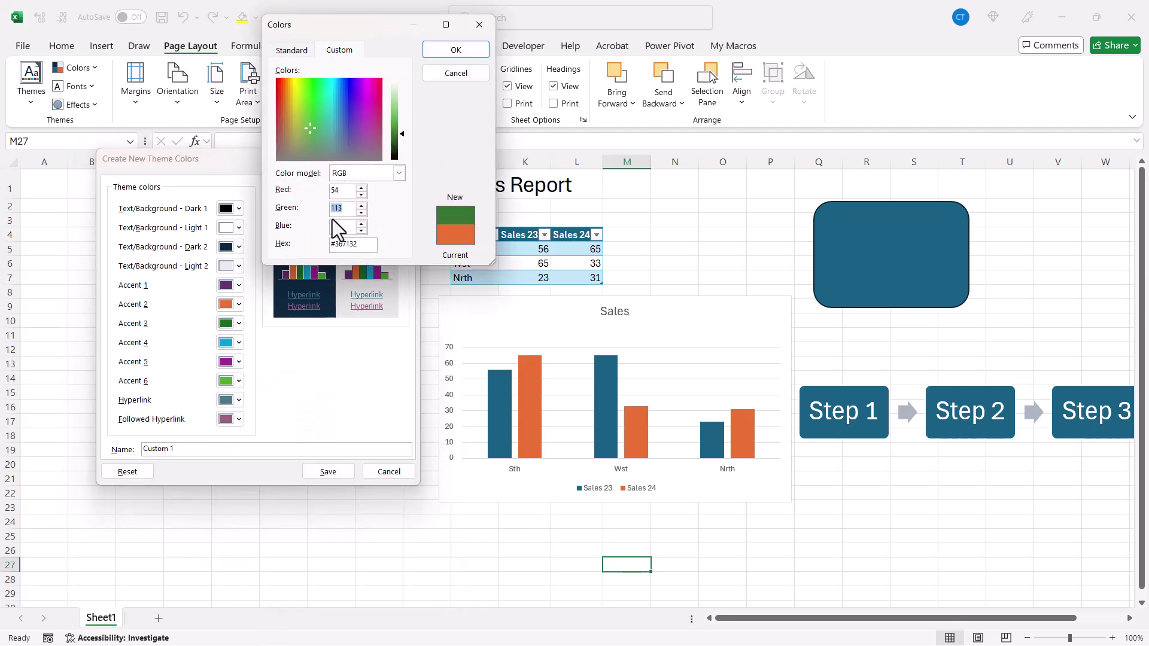
pyautogui.press('Return')
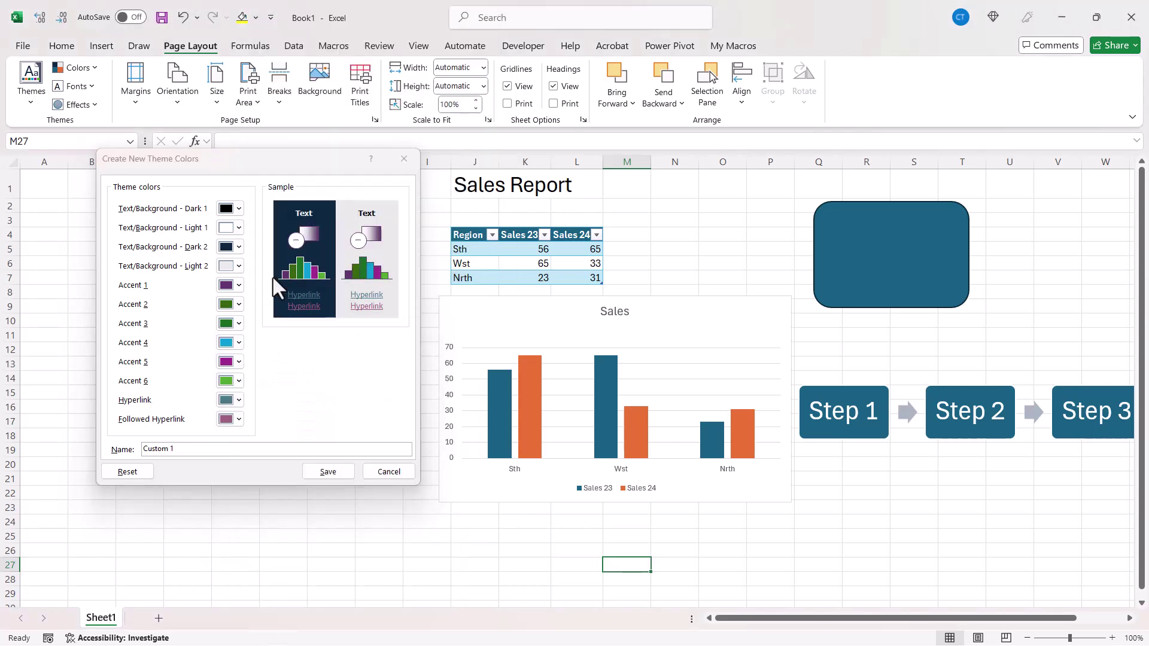
# Set the Accent 3 theme color to a bright cyan from the standard color palette.
pyautogui.click(239, 325)
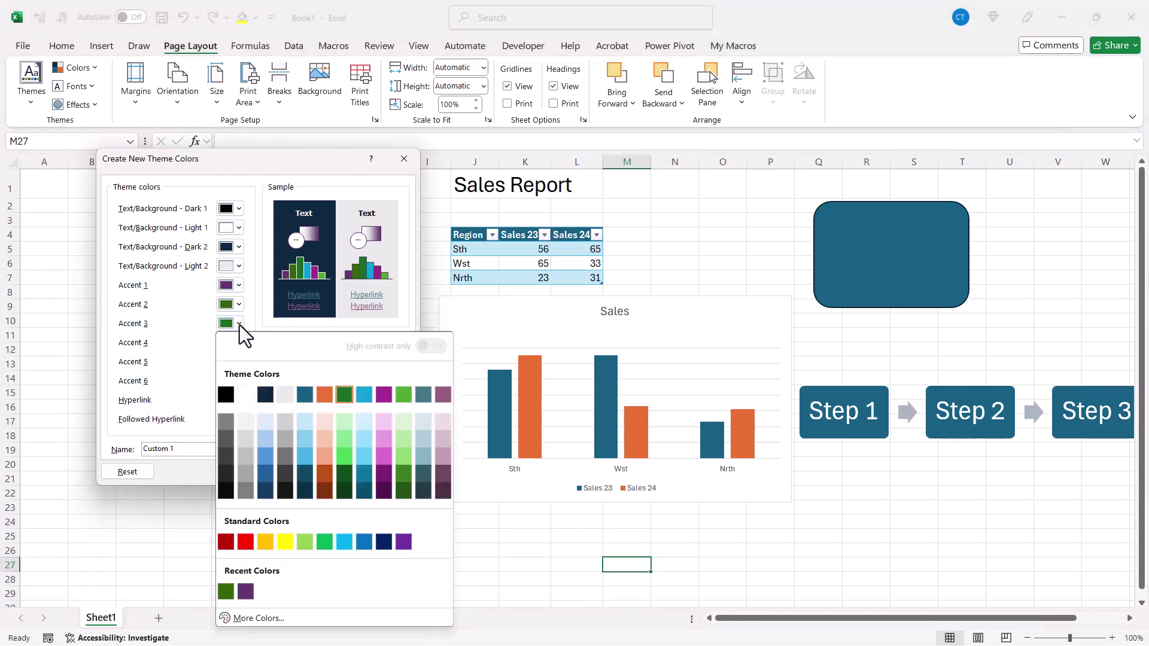
pyautogui.click(233, 619)
pyautogui.click(292, 51)
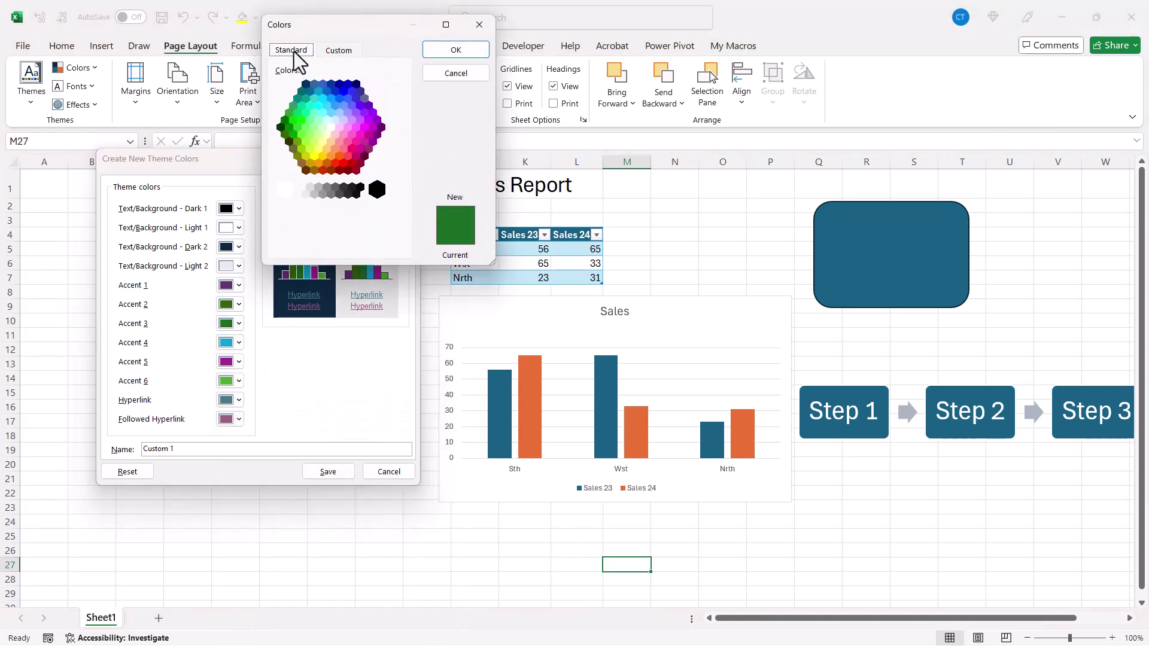
pyautogui.click(325, 101)
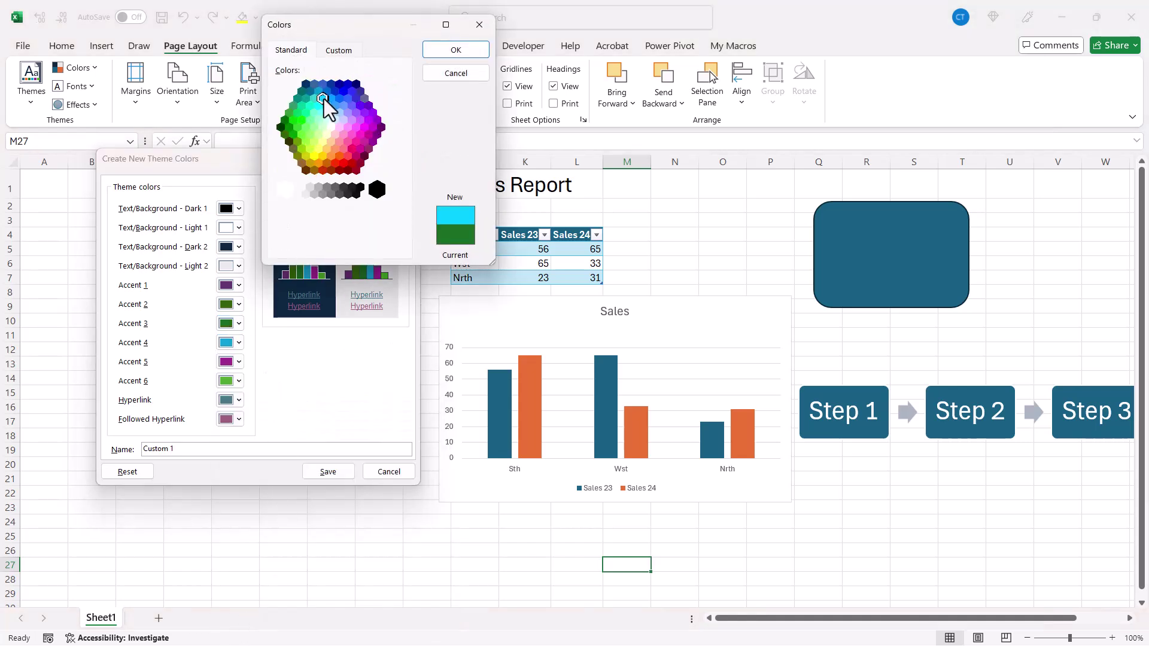
pyautogui.click(448, 52)
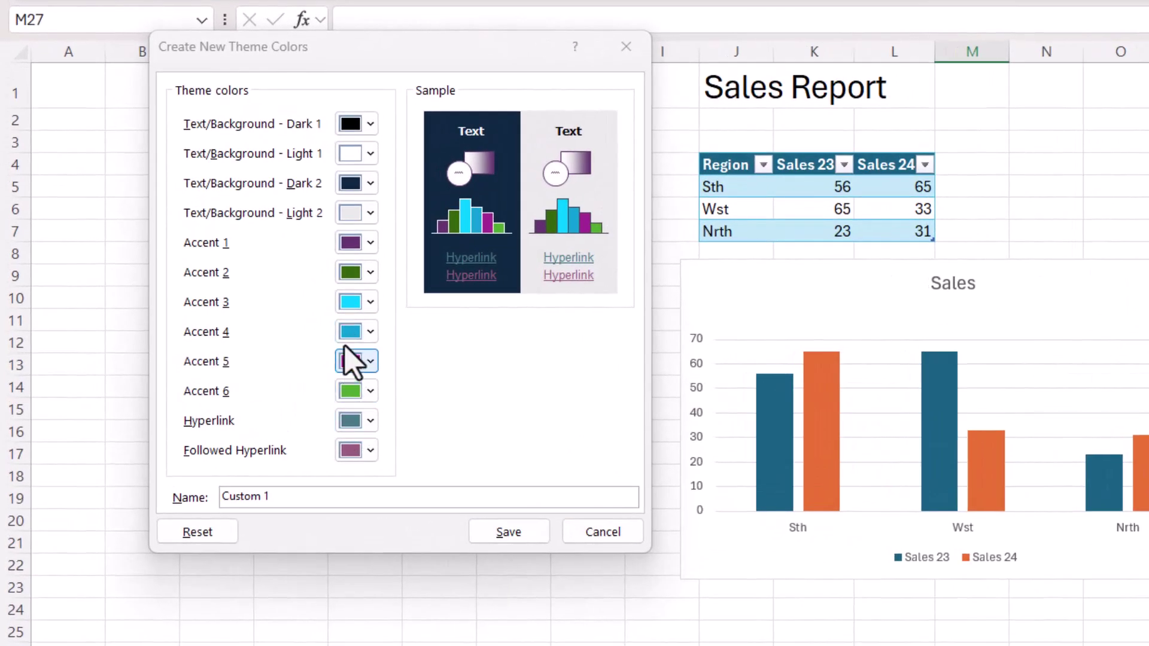
# Name the theme color set Test Colors and save it.
pyautogui.click(287, 499)
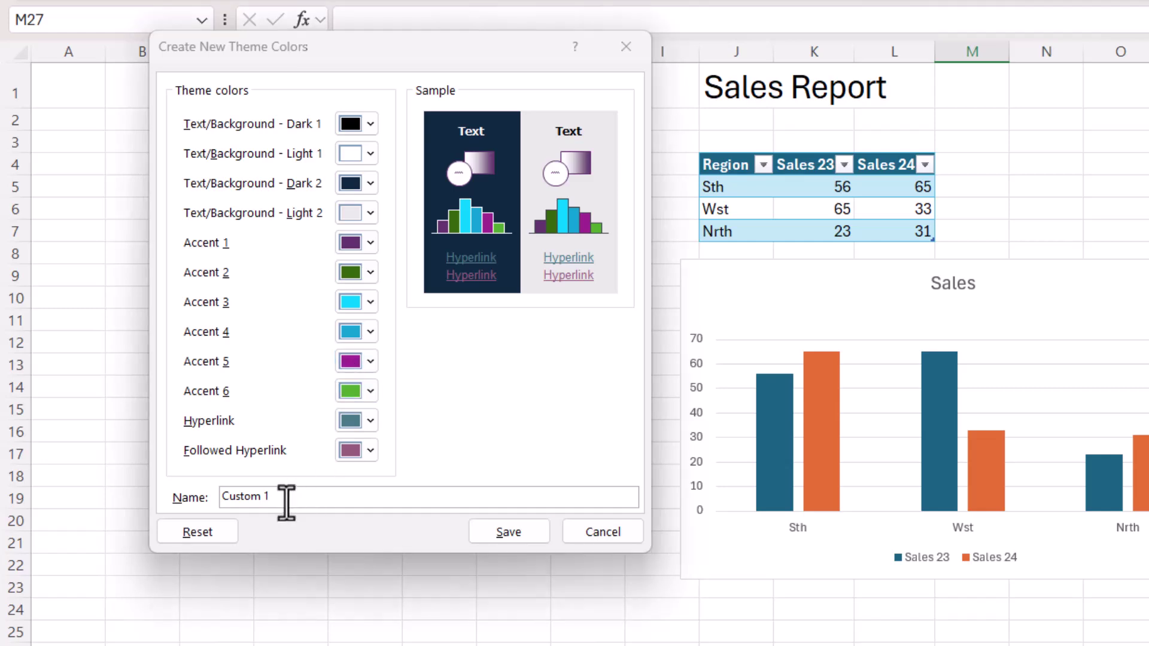
pyautogui.write('Test Colo')
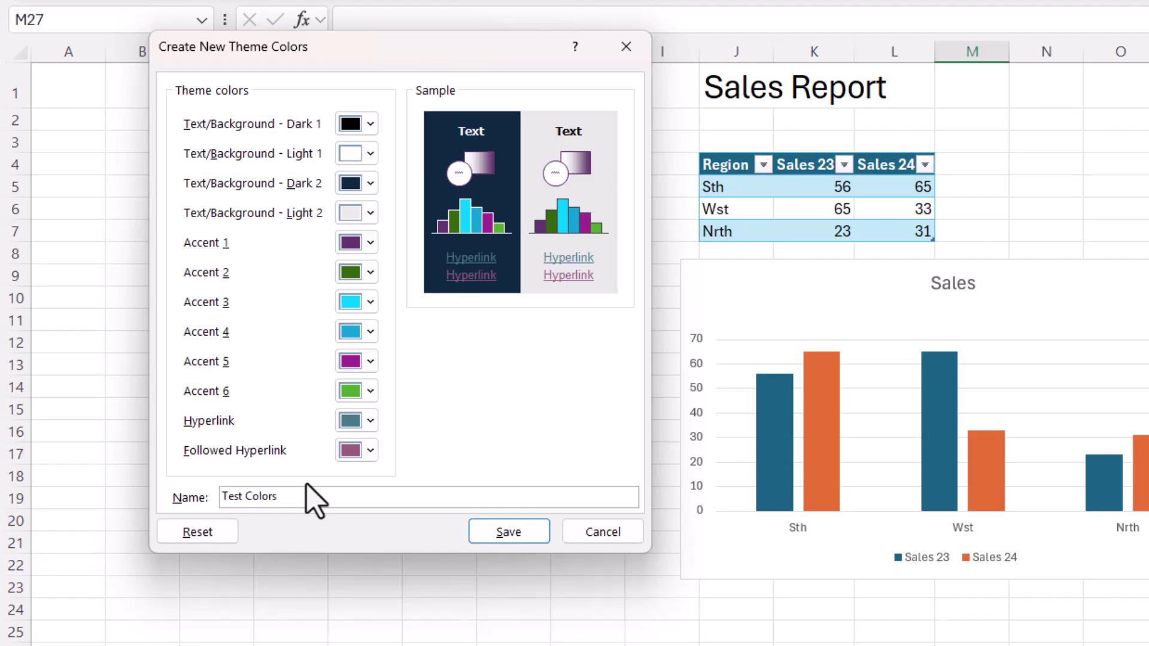
pyautogui.write('rs')
pyautogui.click(505, 539)
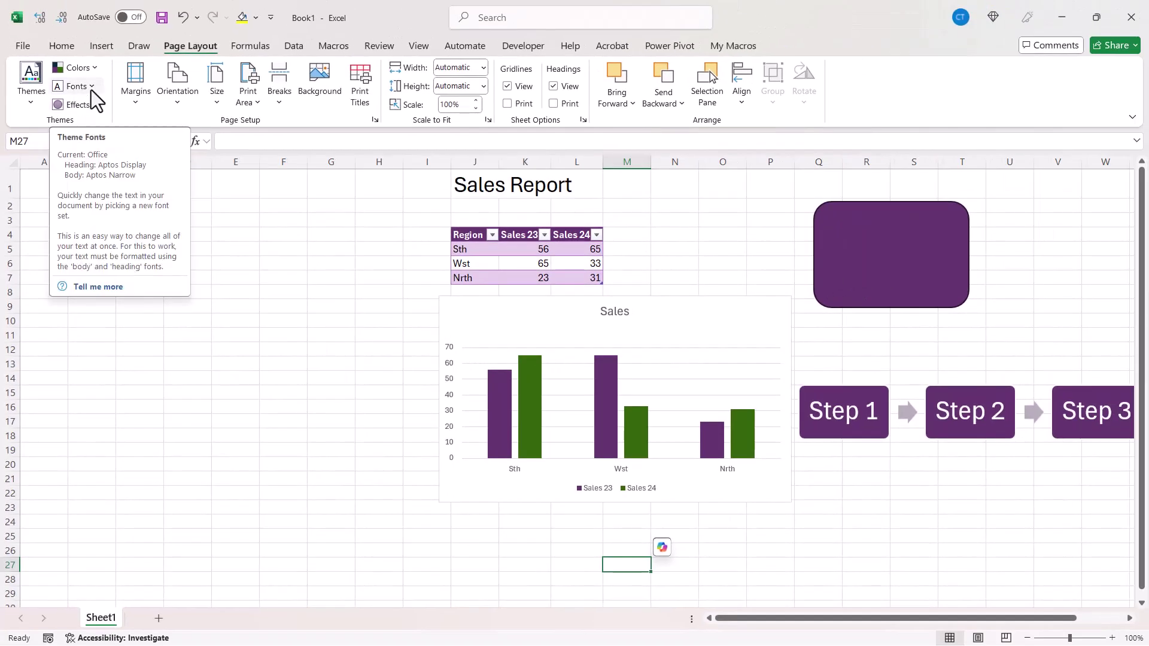
# Create a new theme font set with Bradley Hand ITC as the heading font and Aptos Black as the body font.
pyautogui.click(91, 89)
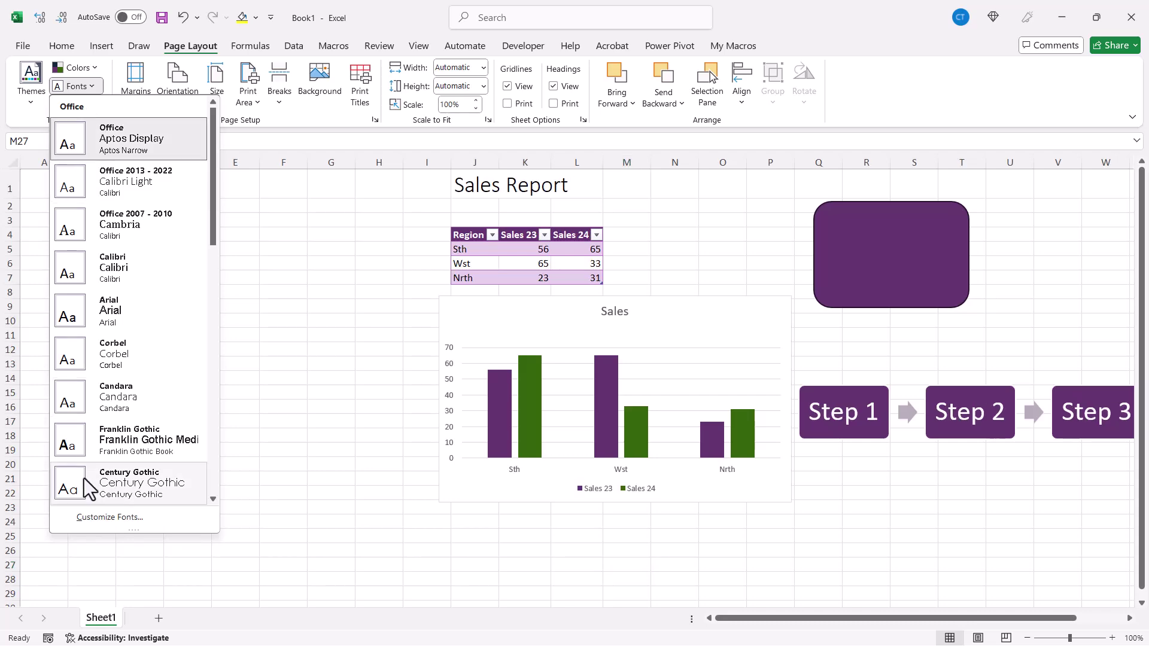
pyautogui.click(103, 516)
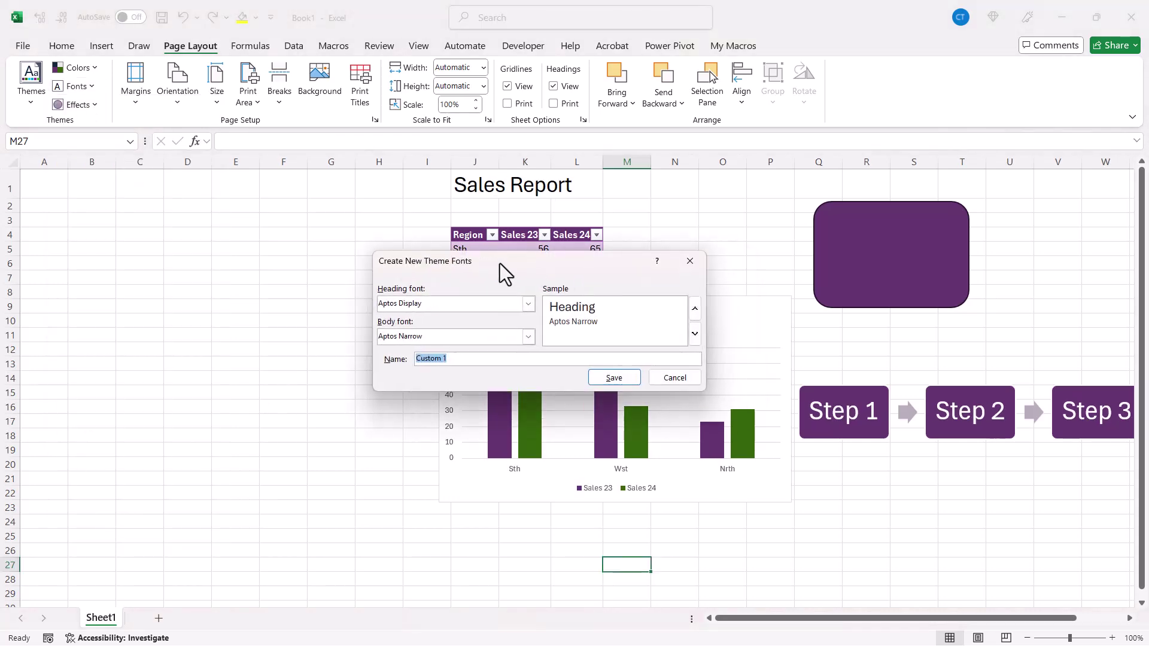
pyautogui.moveTo(533, 272); pyautogui.dragTo(176, 237)
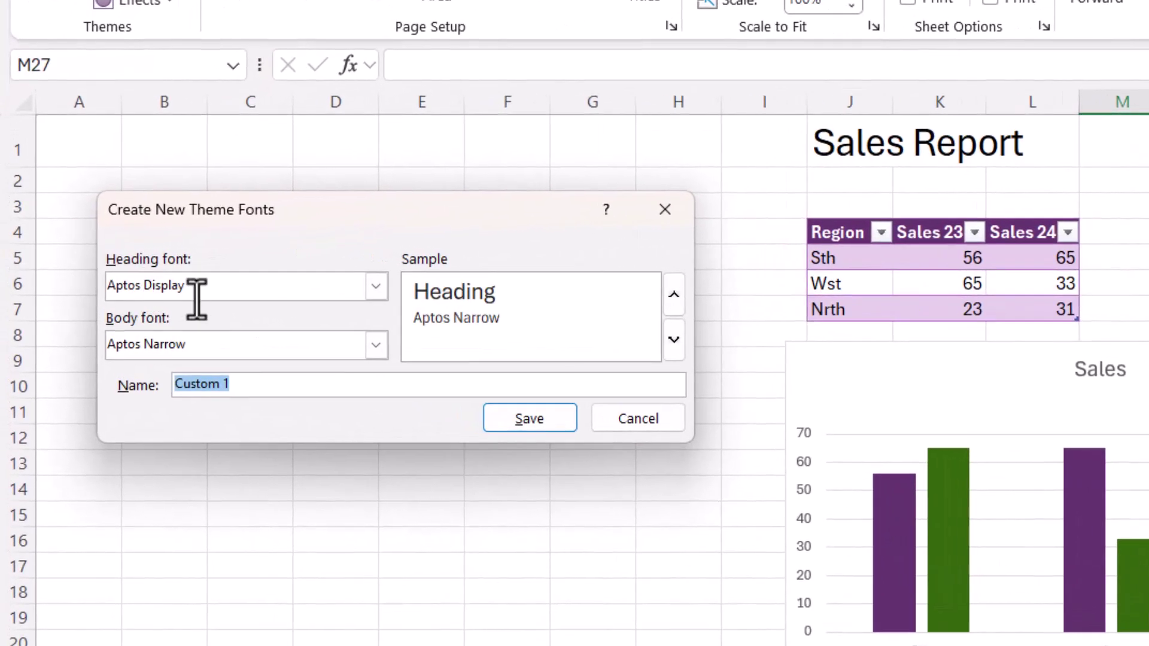
pyautogui.click(377, 287)
pyautogui.moveTo(410, 338); pyautogui.dragTo(412, 355)
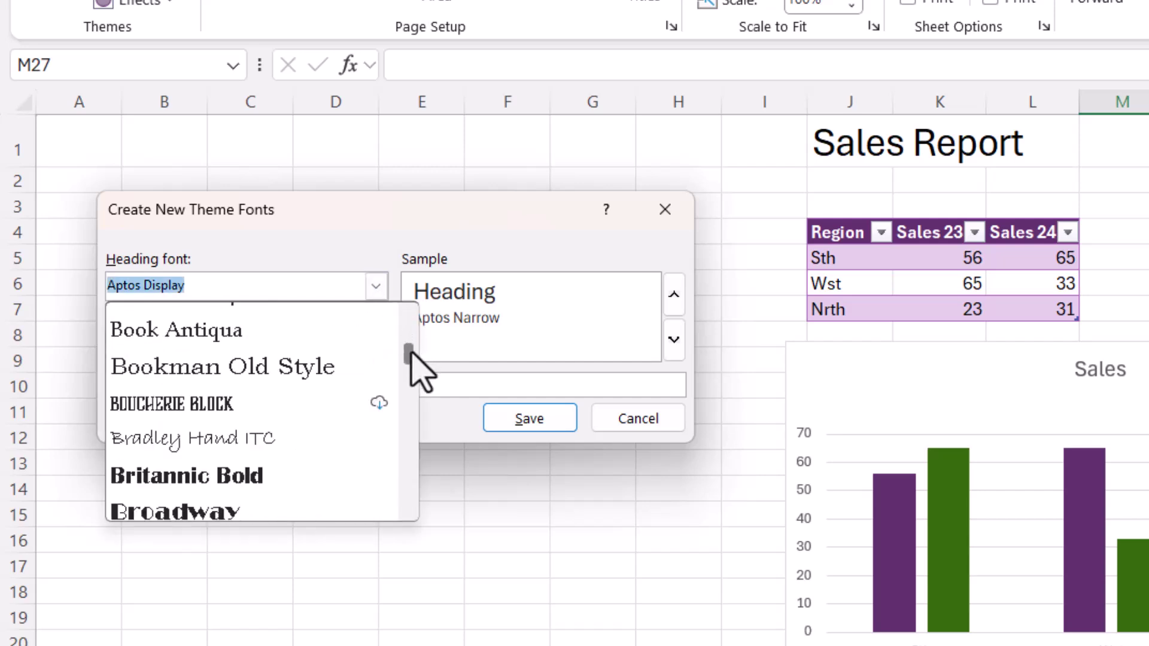
pyautogui.click(299, 440)
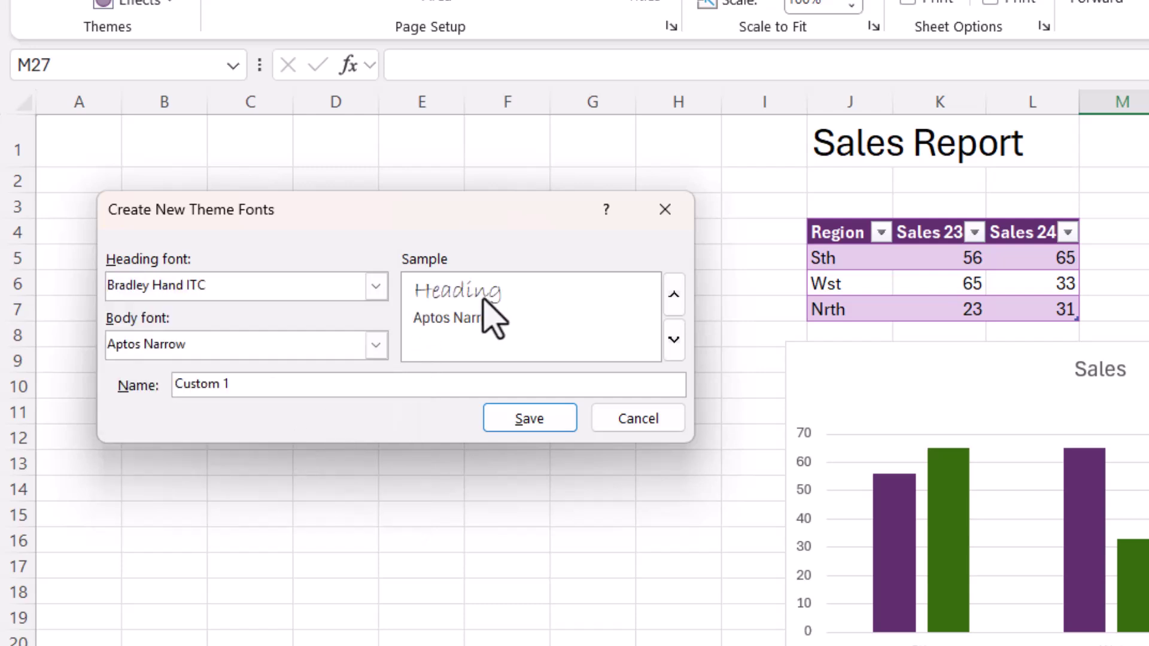
pyautogui.click(376, 348)
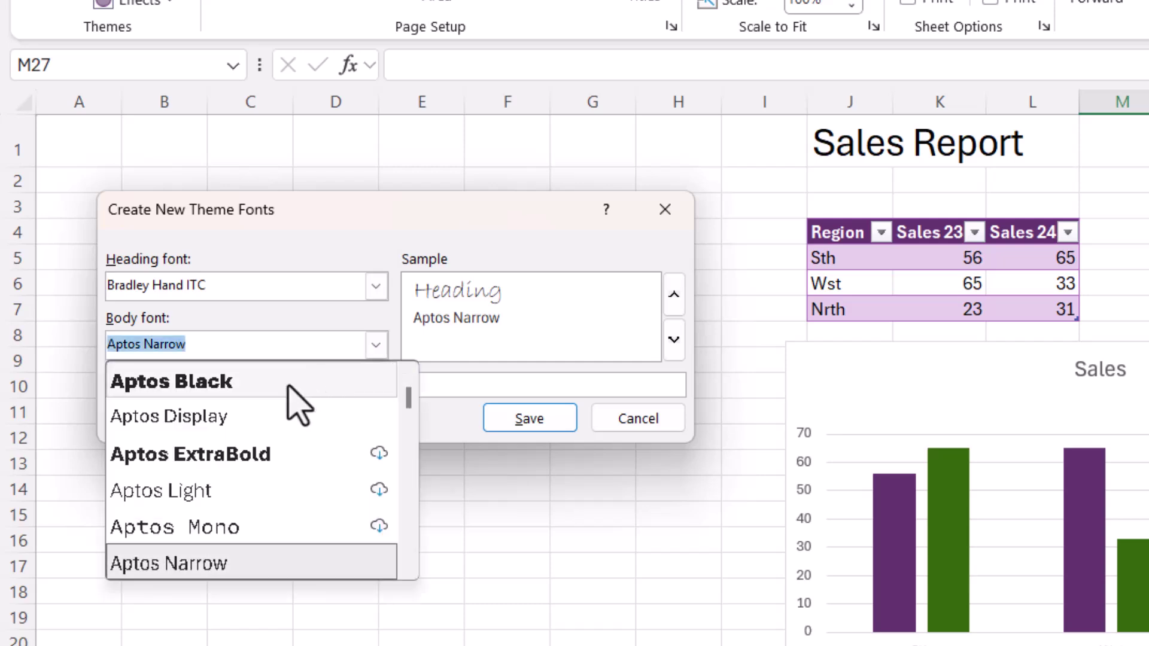
pyautogui.click(287, 386)
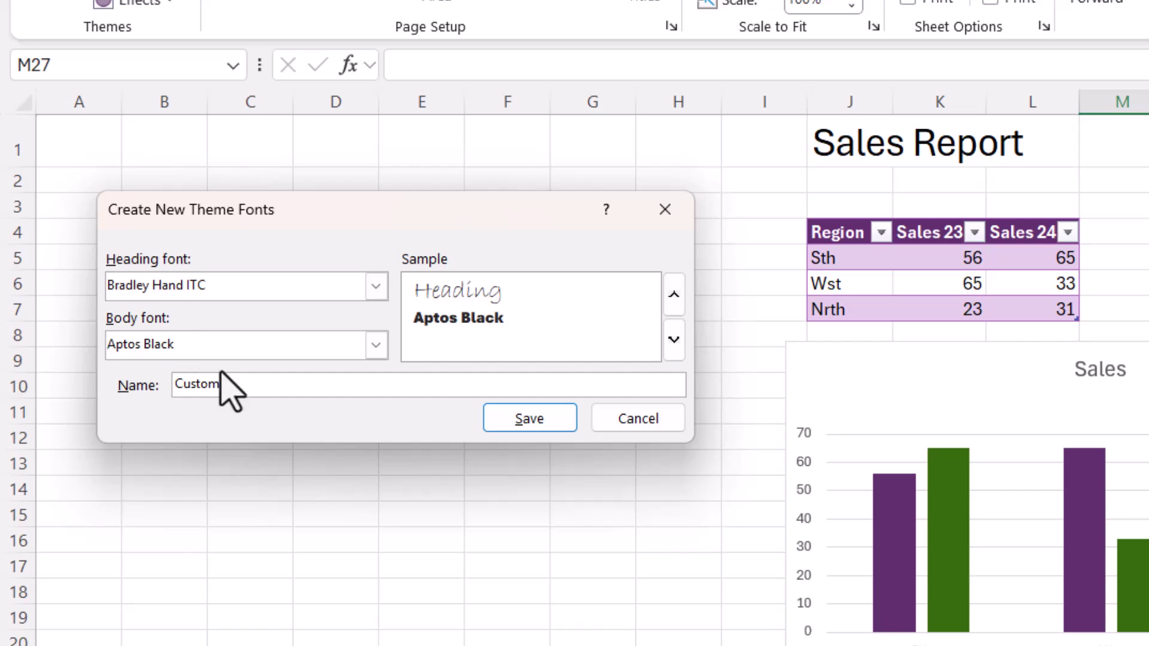
# Name the theme font set Test Fonts and save it.
pyautogui.moveTo(234, 383); pyautogui.dragTo(152, 386)
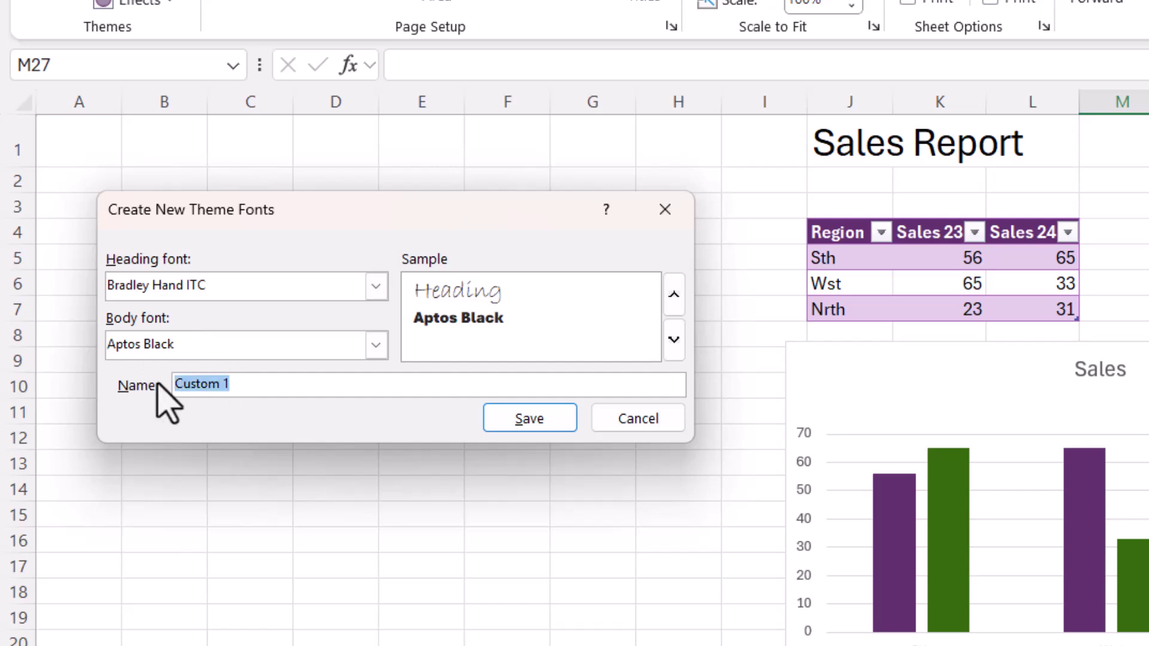
pyautogui.write('Test Fonts')
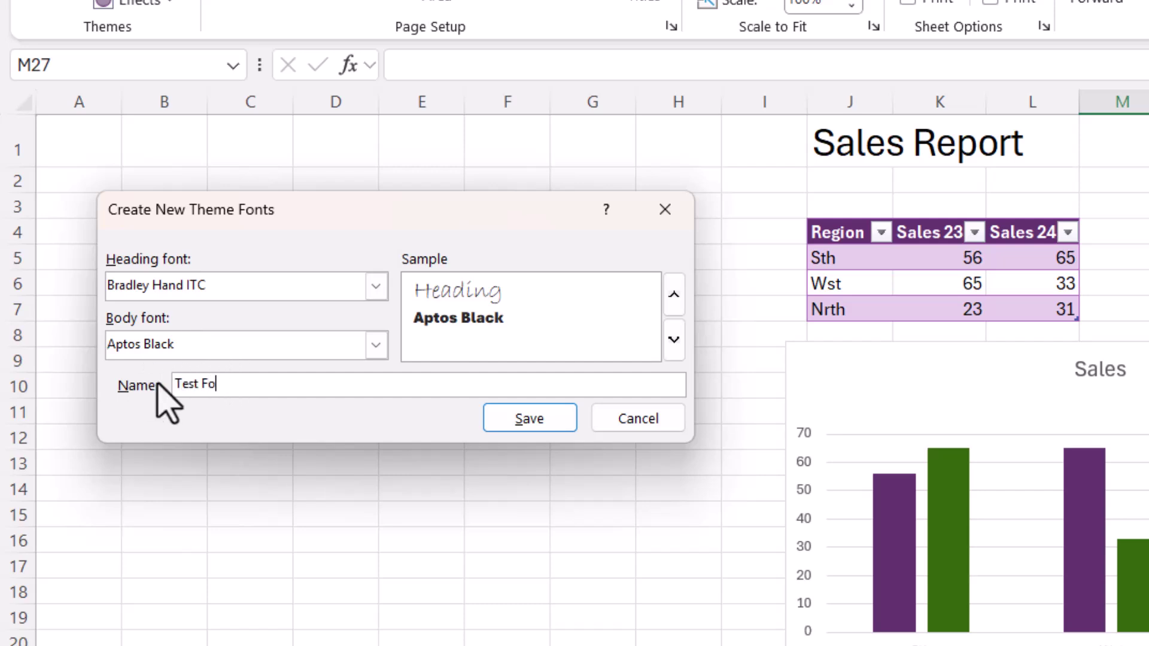
pyautogui.click(526, 426)
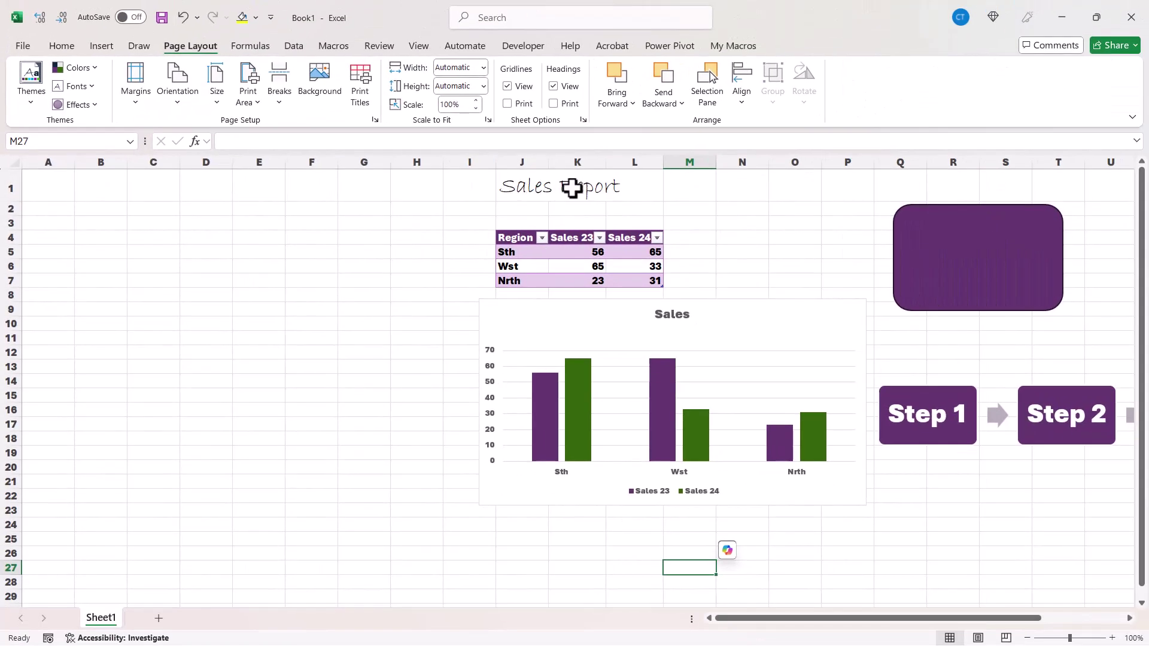
# Examine which theme fonts are offered in the font list for the Sales Report title in cell J1.
pyautogui.click(535, 188)
pyautogui.click(62, 48)
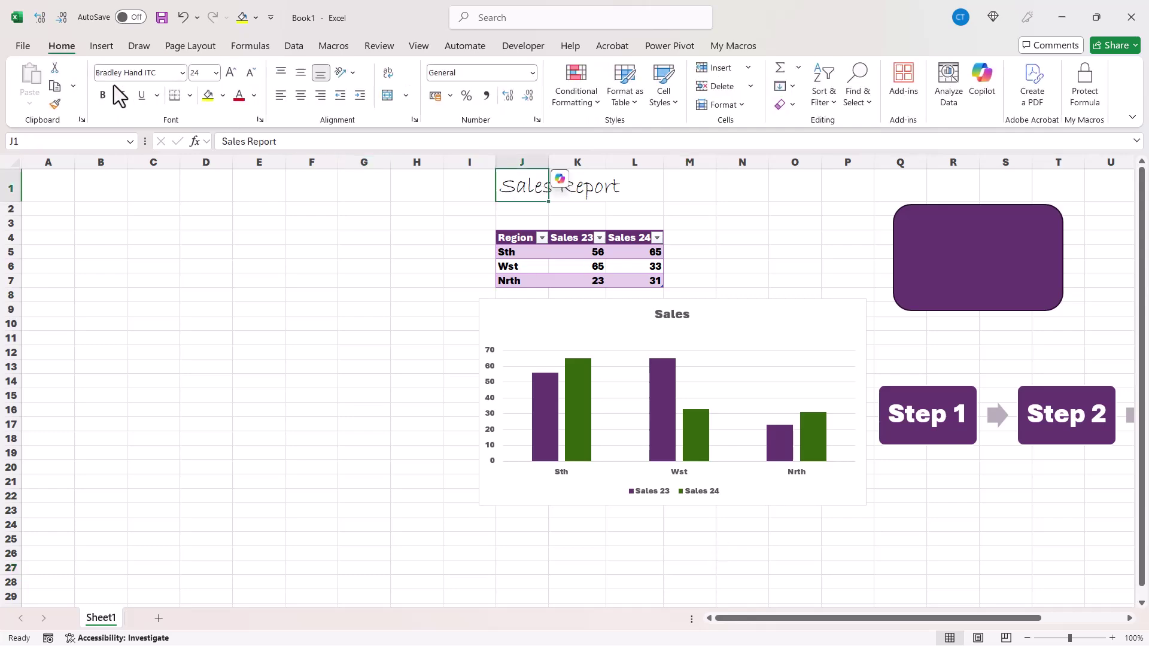
pyautogui.click(181, 73)
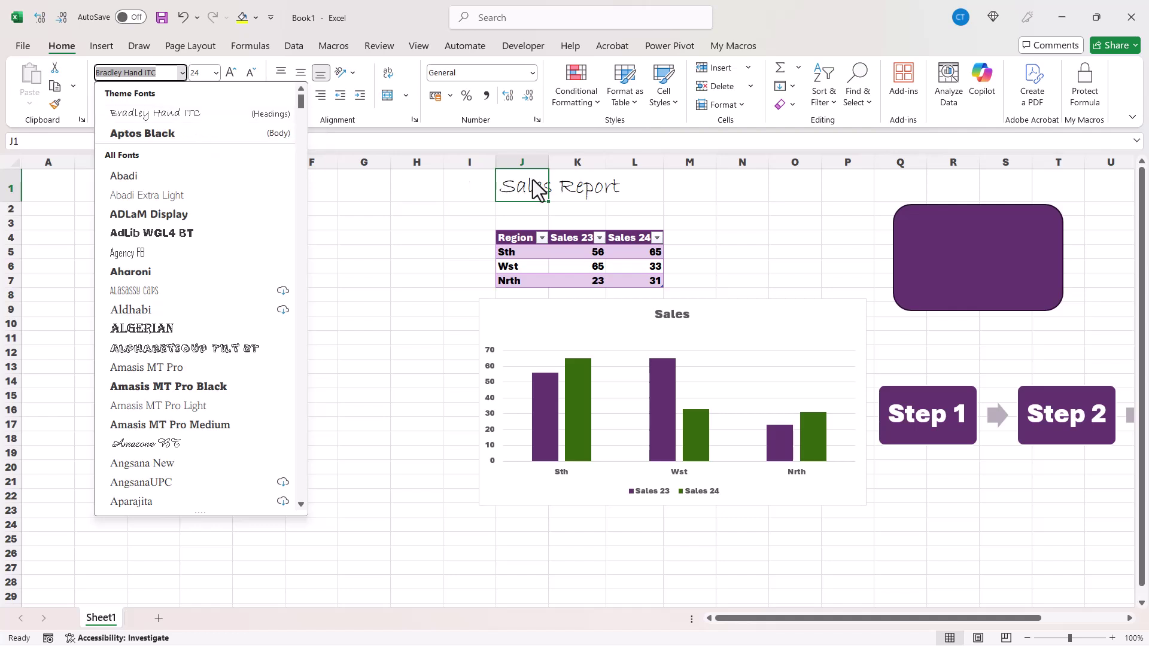
# Examine the theme effects on offer for the workbook.
pyautogui.click(190, 46)
pyautogui.click(96, 107)
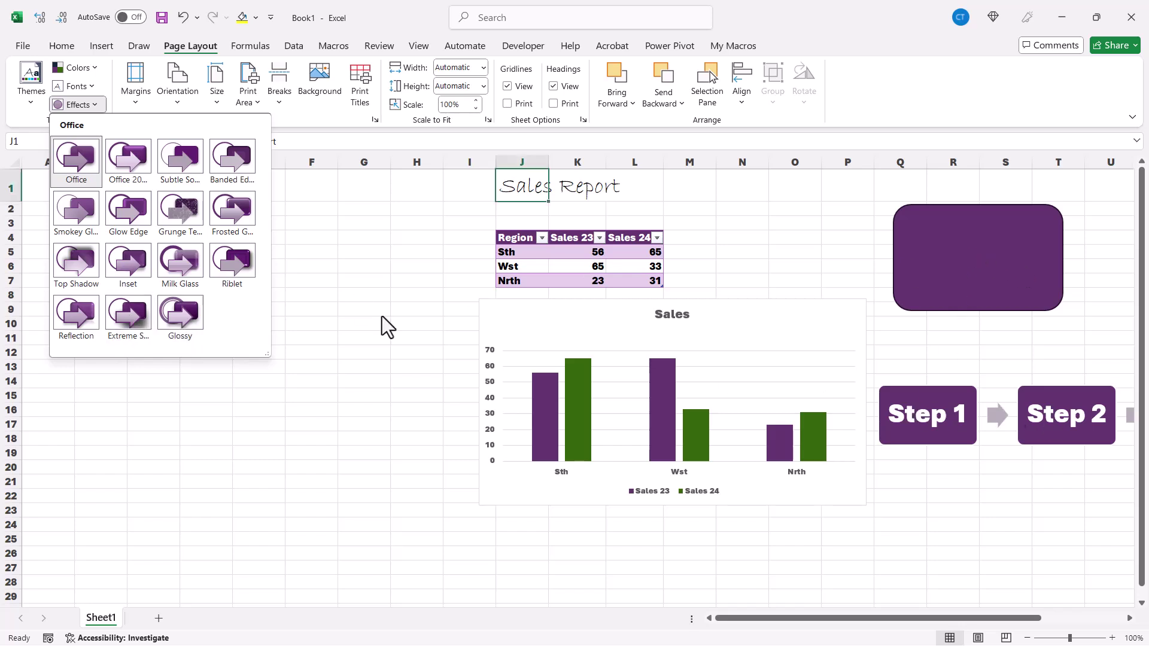
pyautogui.click(99, 103)
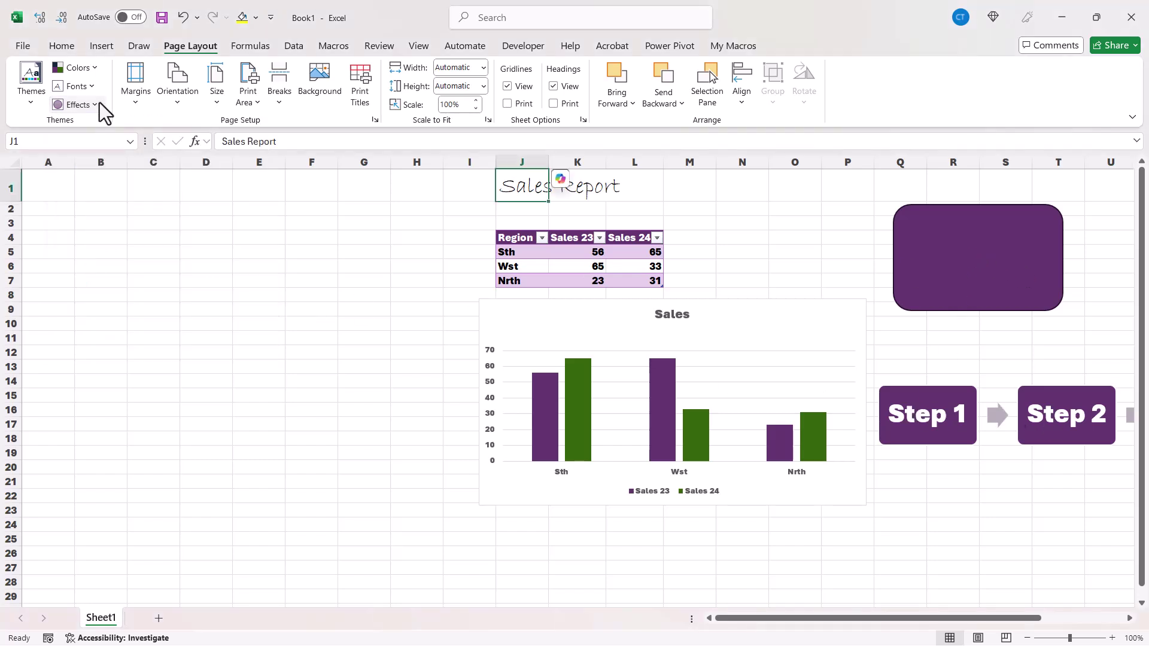
# Save the current theme as Test Theme and check for it among the custom themes.
pyautogui.click(28, 104)
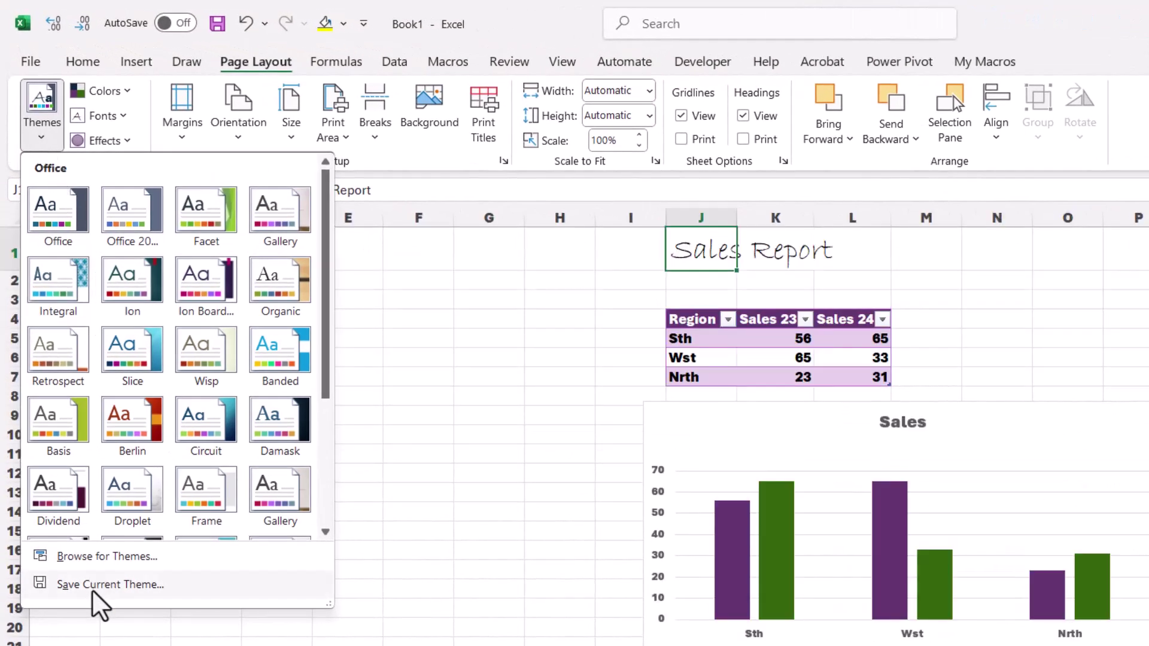
pyautogui.click(91, 589)
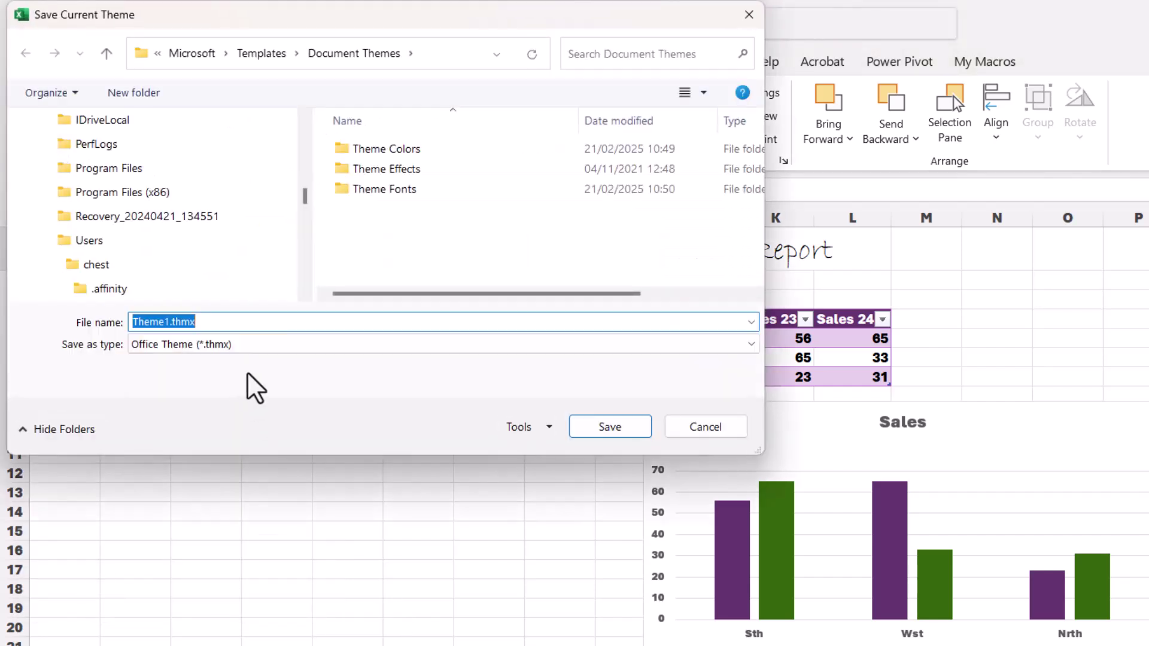
pyautogui.write('Test Theme')
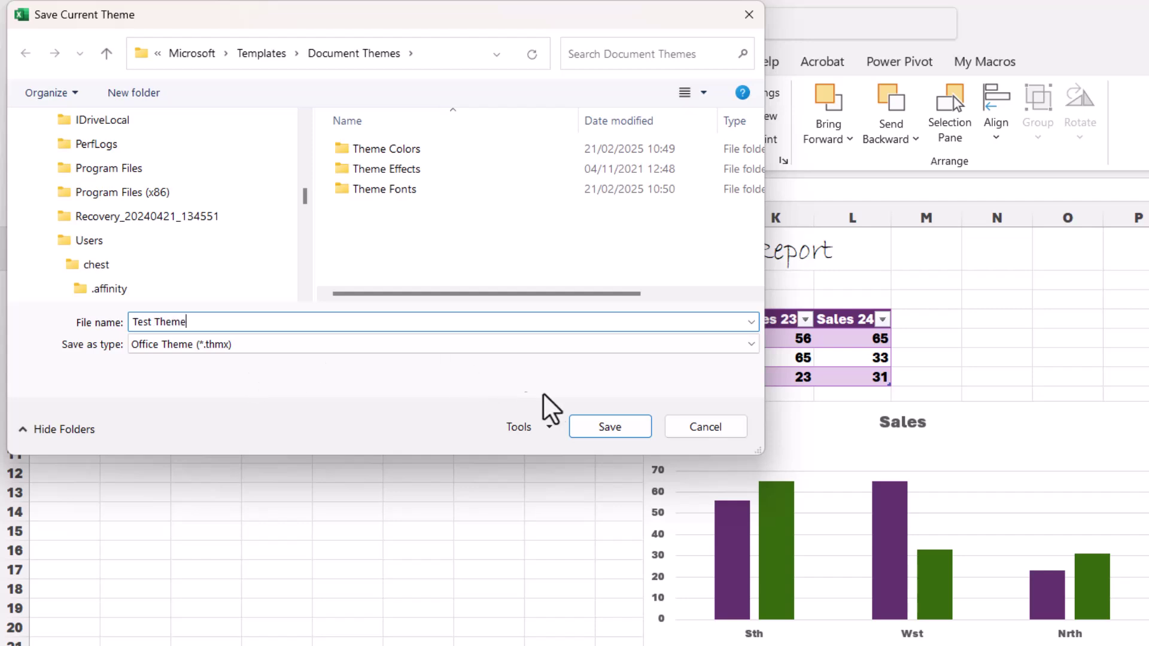
pyautogui.click(584, 422)
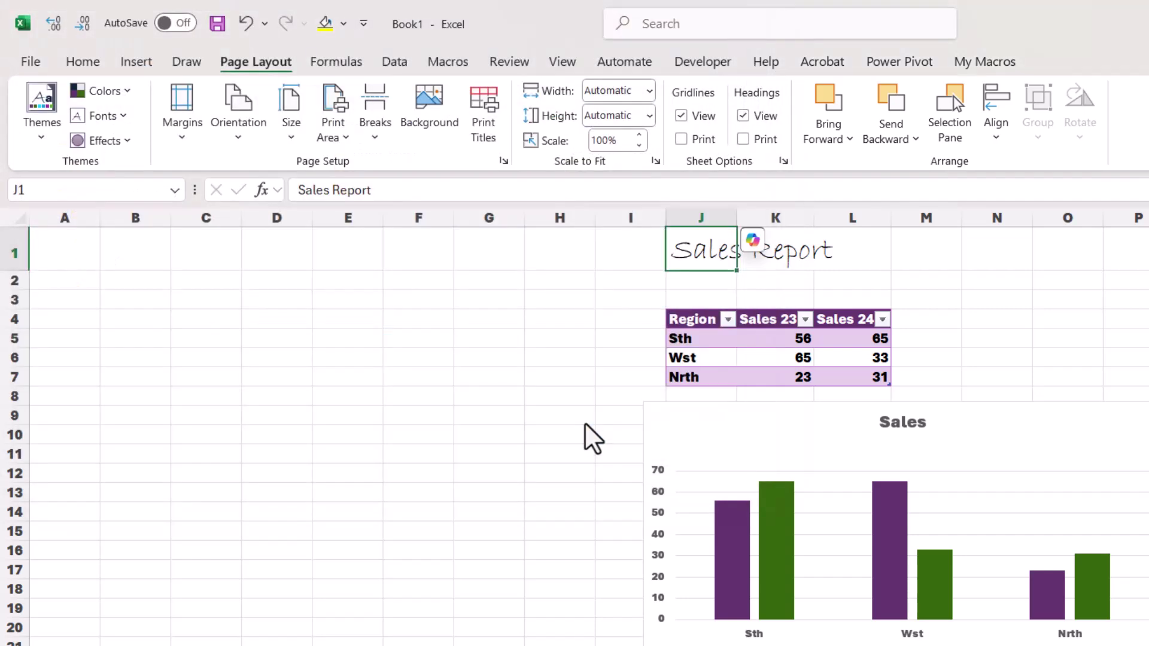
pyautogui.click(36, 147)
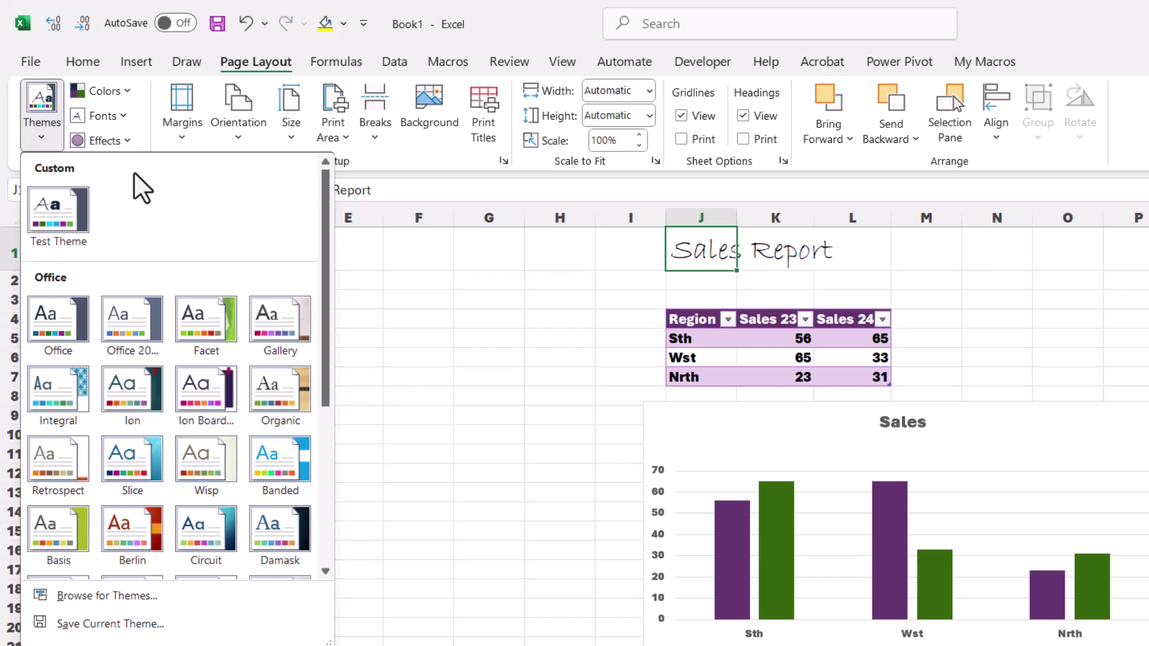
pyautogui.click(419, 307)
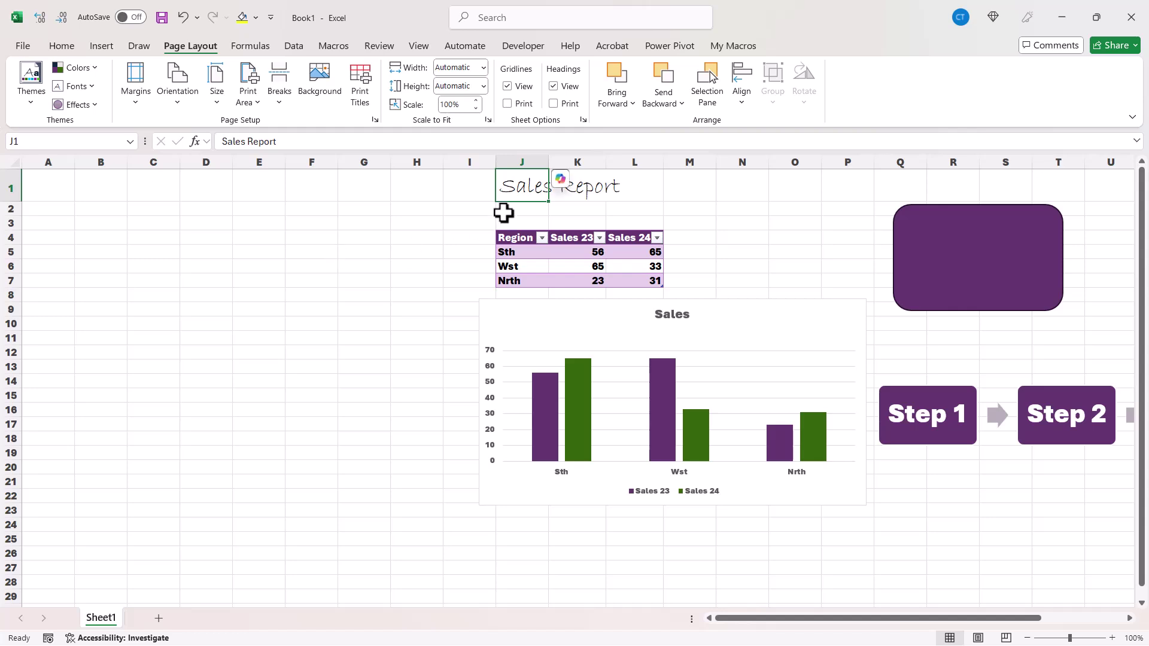
# Clear all the sales report content from the sheet and apply the custom Test Theme to the workbook.
pyautogui.moveTo(456, 190); pyautogui.dragTo(1062, 518)
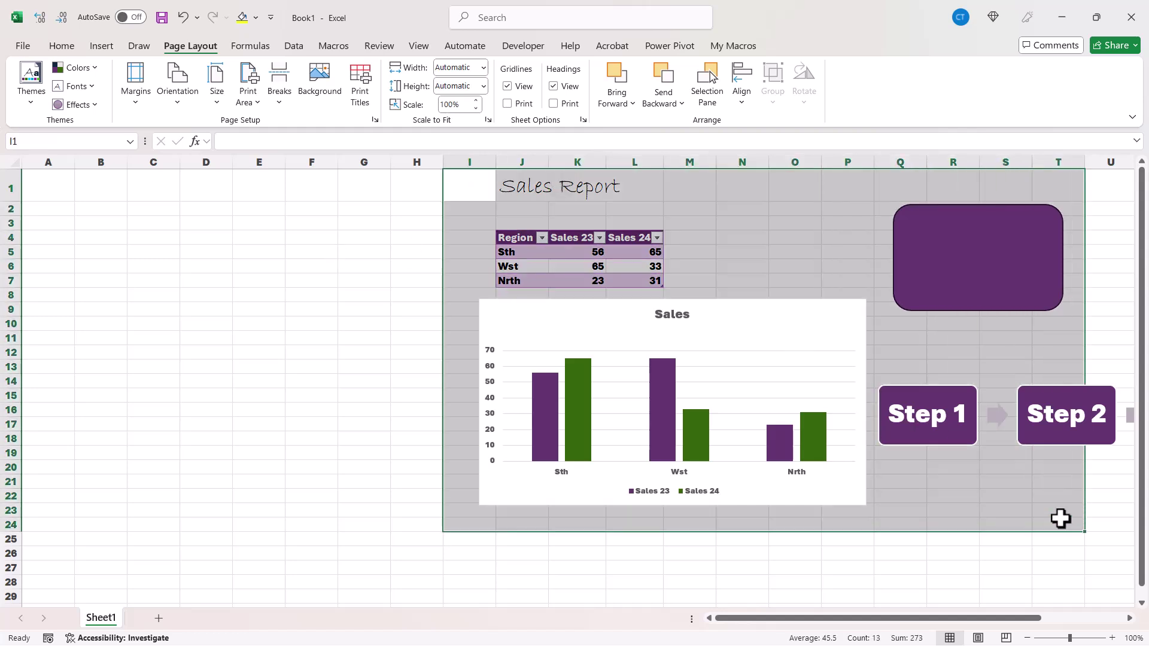
pyautogui.press('Delete')
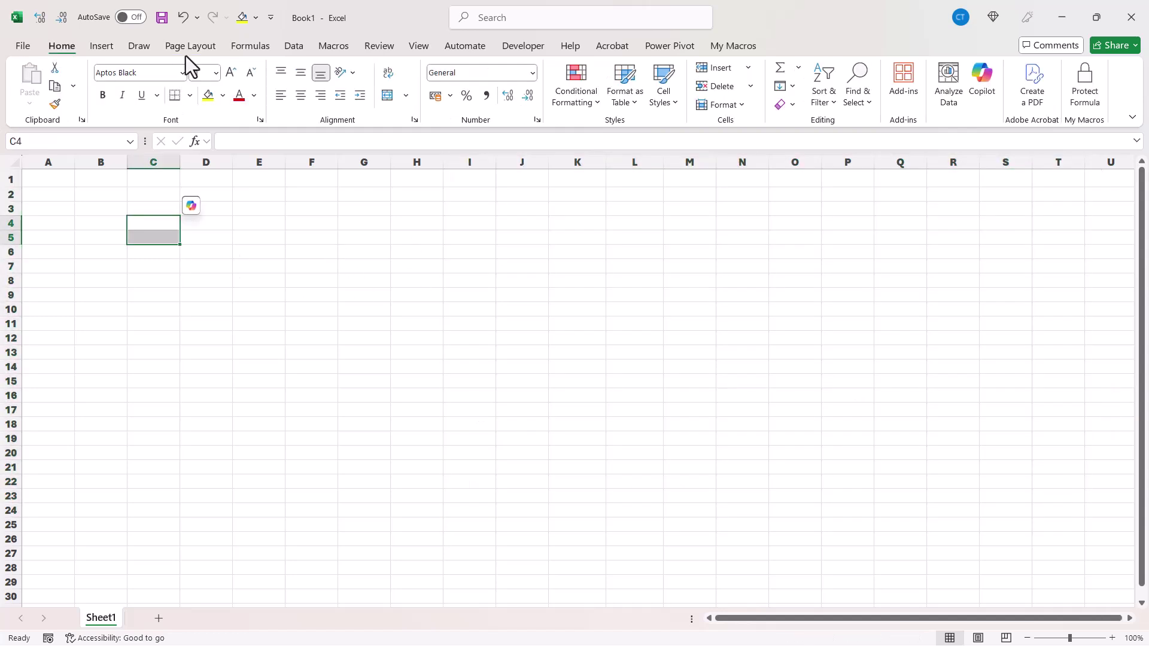
pyautogui.click(188, 46)
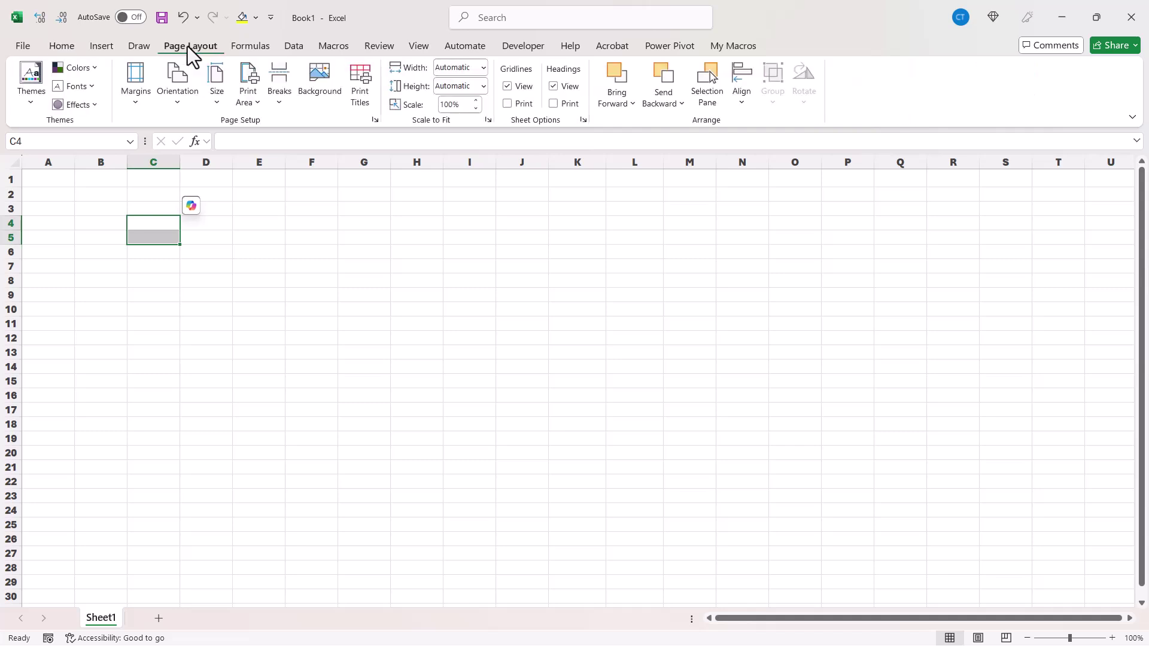
pyautogui.click(35, 100)
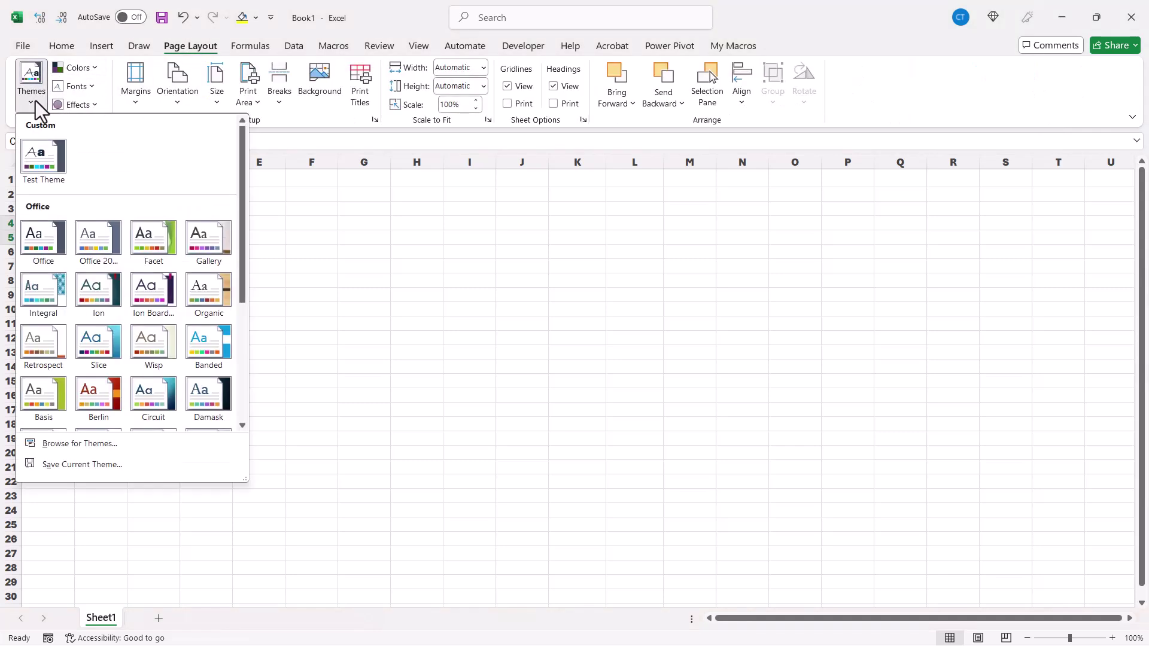
pyautogui.click(41, 174)
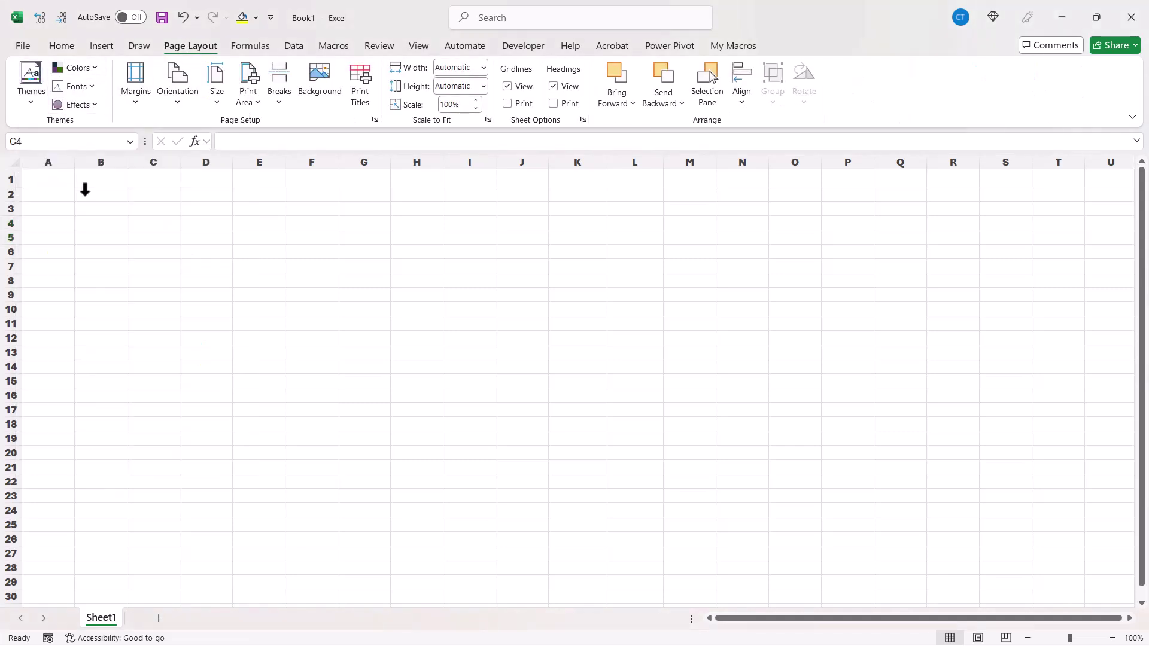
# Start saving a copy of the workbook with the file type Excel Template (*.xltx).
pyautogui.click(22, 47)
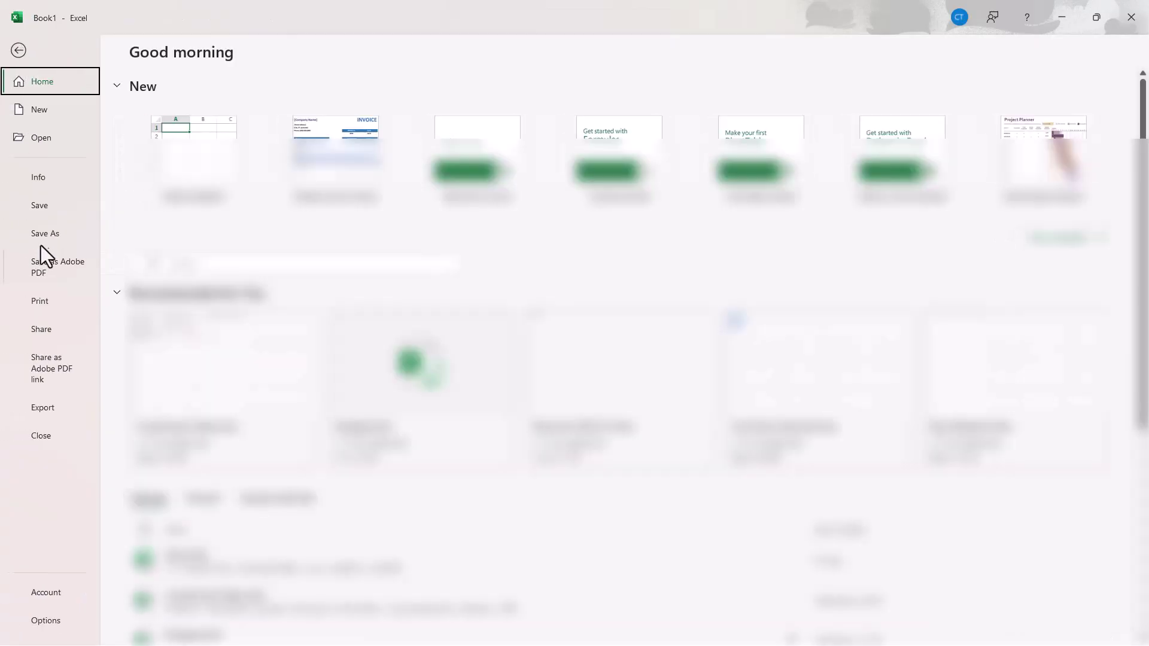
pyautogui.click(44, 240)
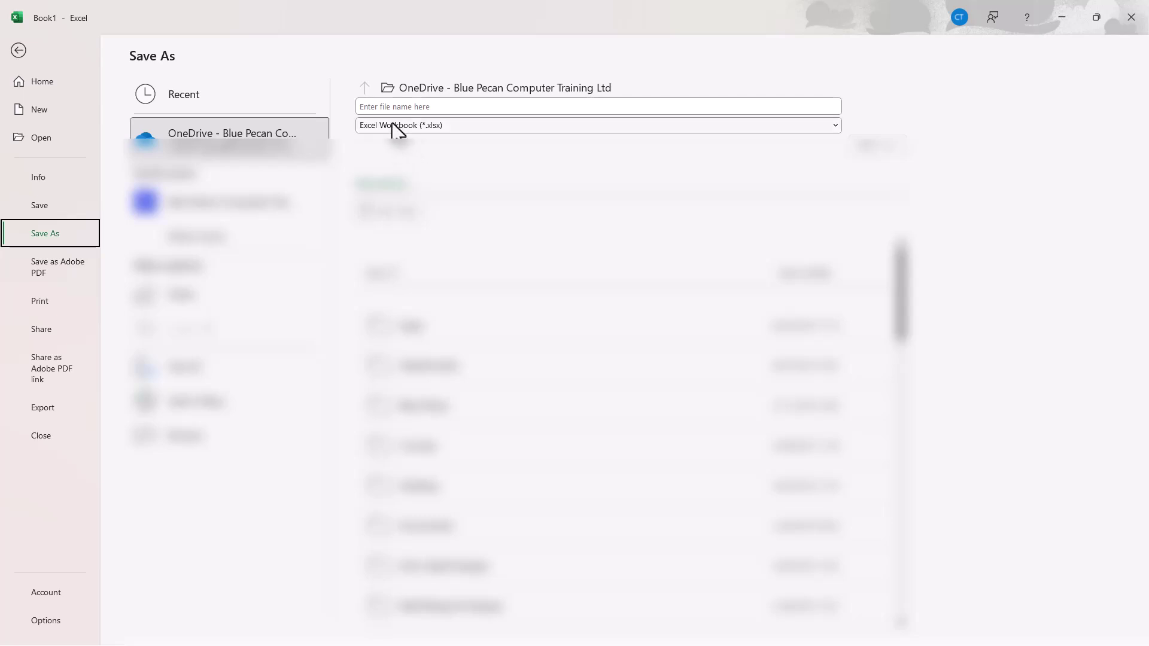
pyautogui.click(396, 126)
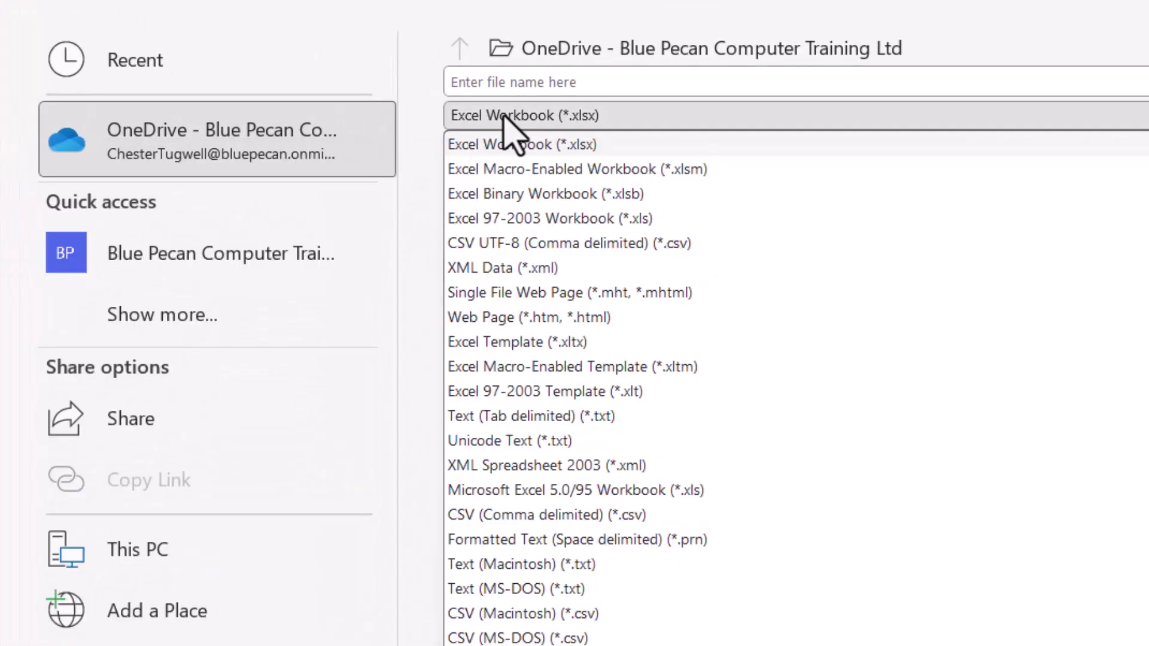
pyautogui.click(518, 342)
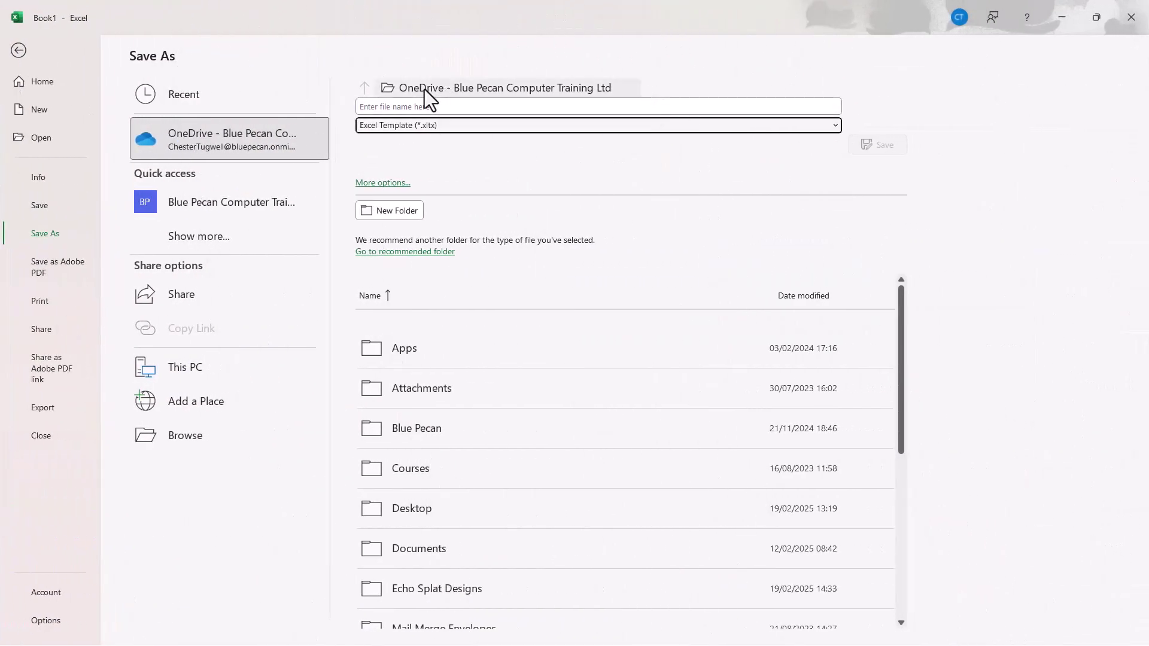
# Set the save location to the folder C:\Program Files\Microsoft Office\root\Office16\XLStart.
pyautogui.click(475, 86)
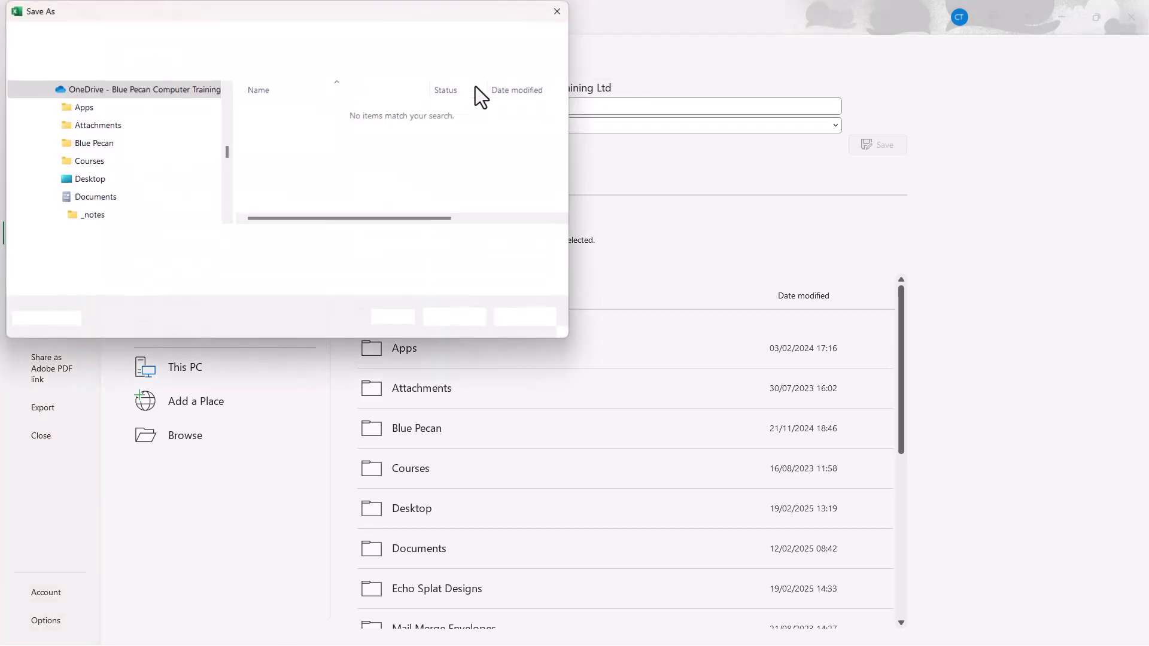
pyautogui.click(330, 43)
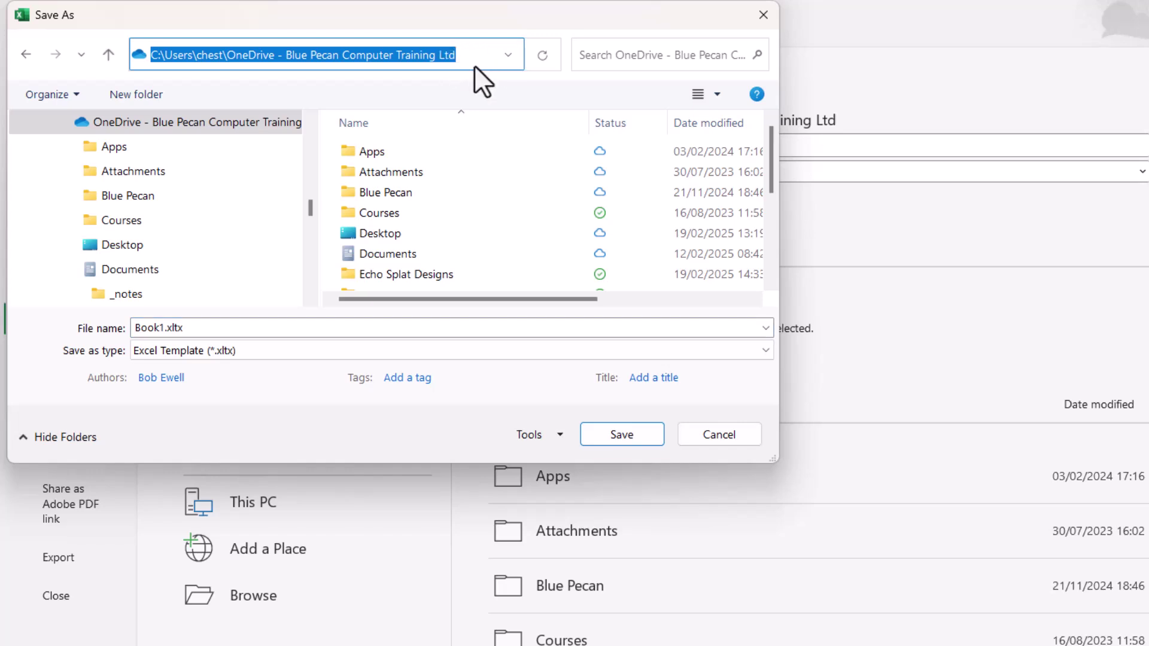
pyautogui.write('C:\\Program Files\\Microsoft Office\\root\\Office16\\XLStart')
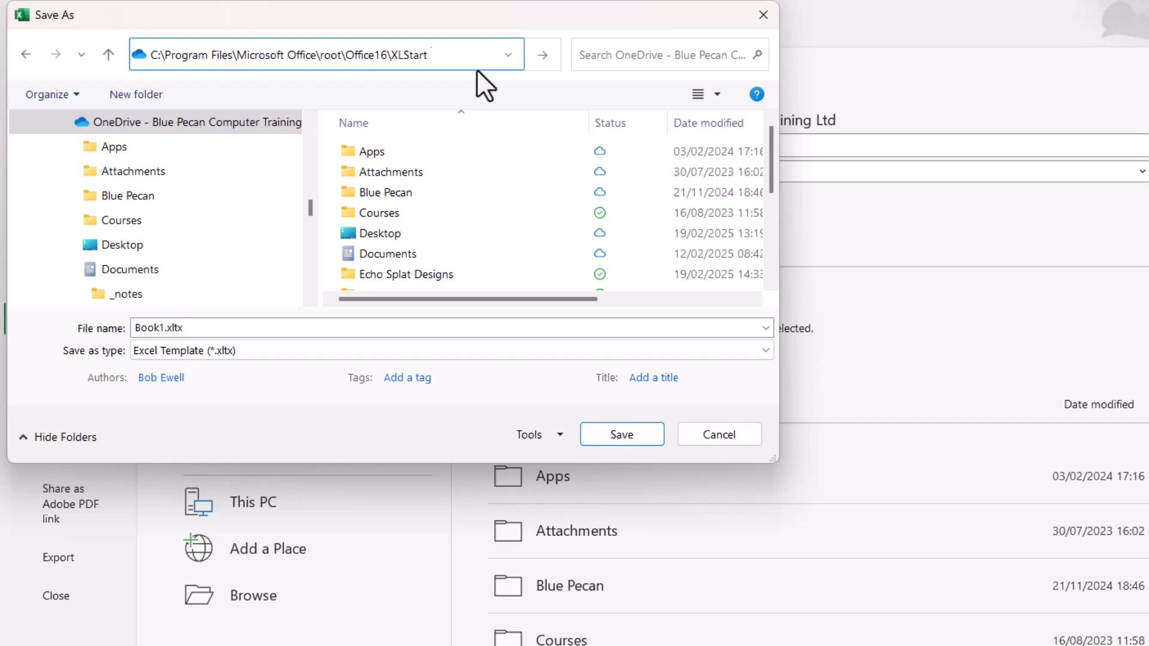
pyautogui.press('Return')
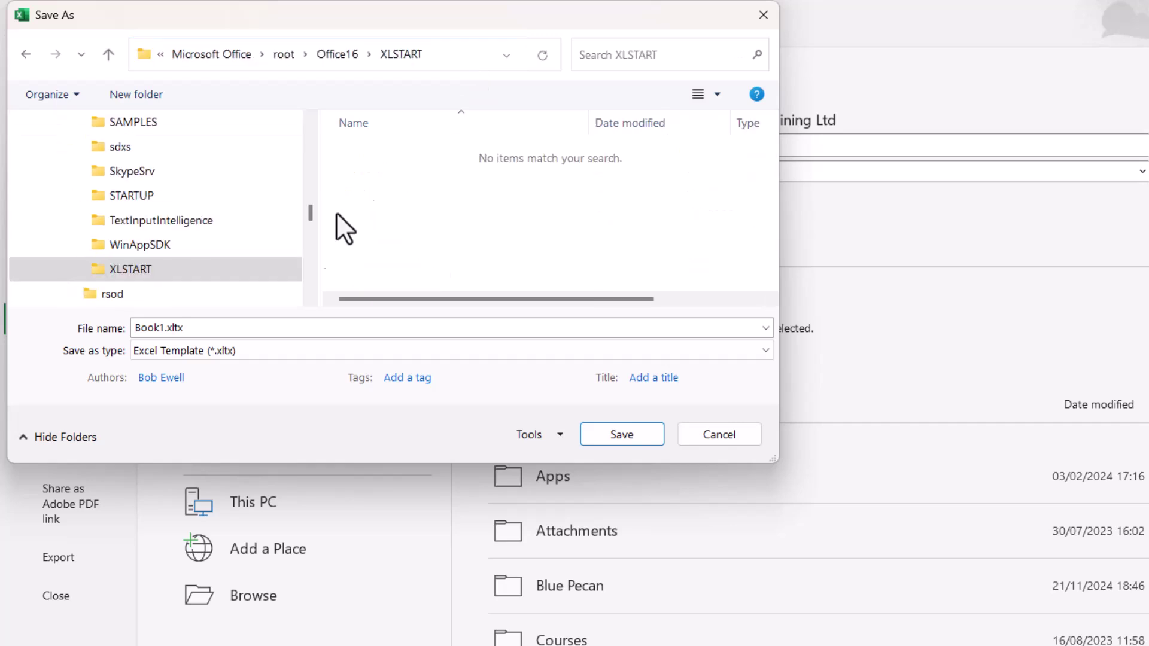
# Name the template Book.xltx, save it and close it.
pyautogui.doubleClick(164, 327)
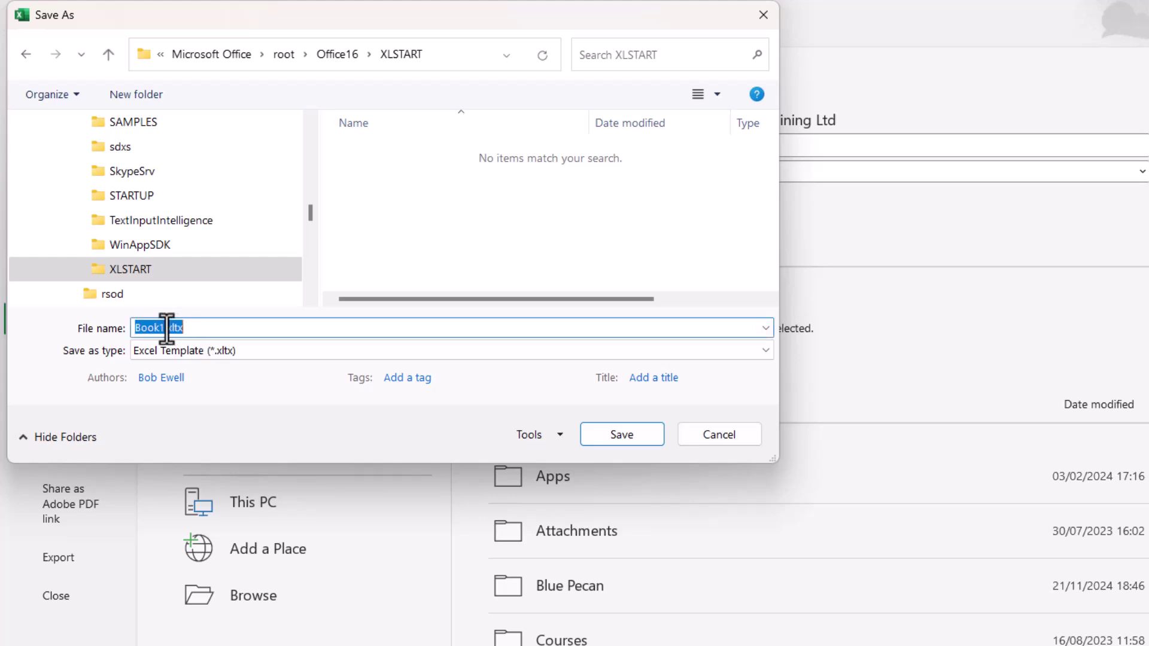
pyautogui.click(166, 328)
pyautogui.press('BackSpace')
pyautogui.click(591, 432)
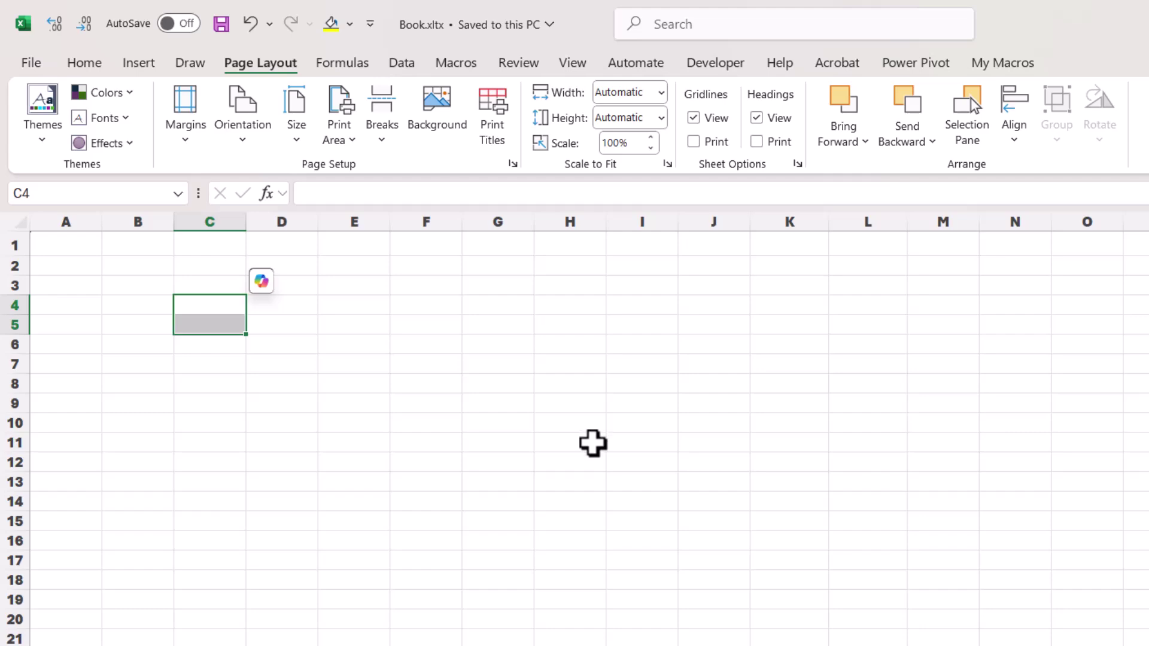
pyautogui.hotkey('ctrl', 'w')
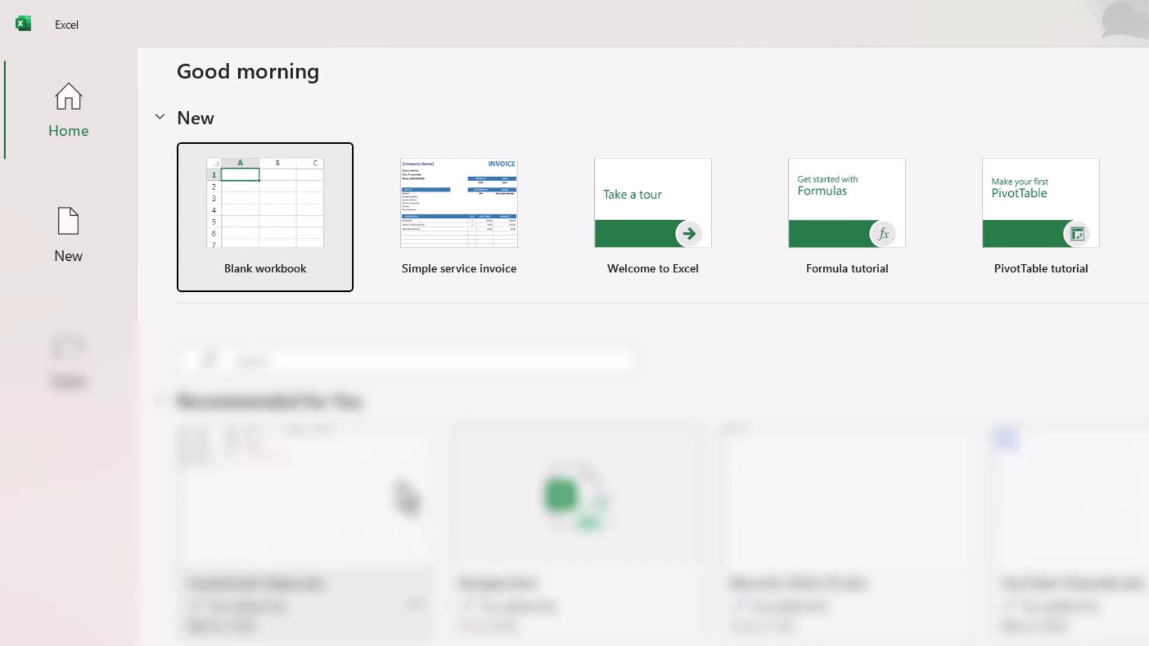
# Create a blank workbook from the start screen and check which theme it uses.
pyautogui.click(261, 199)
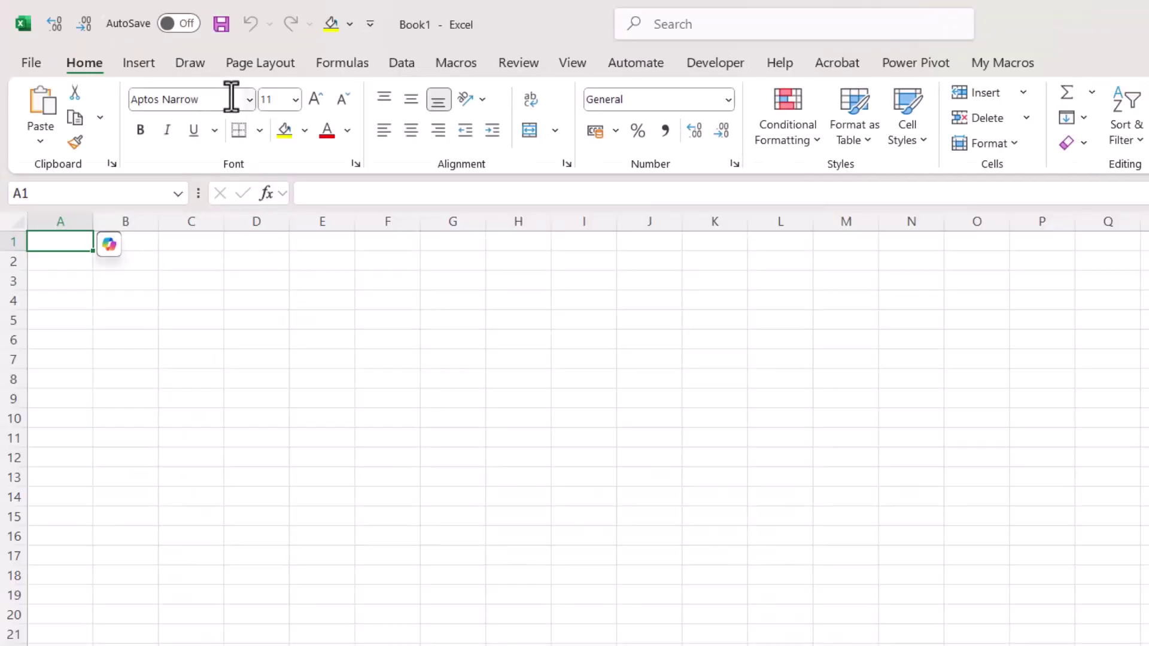
pyautogui.click(268, 60)
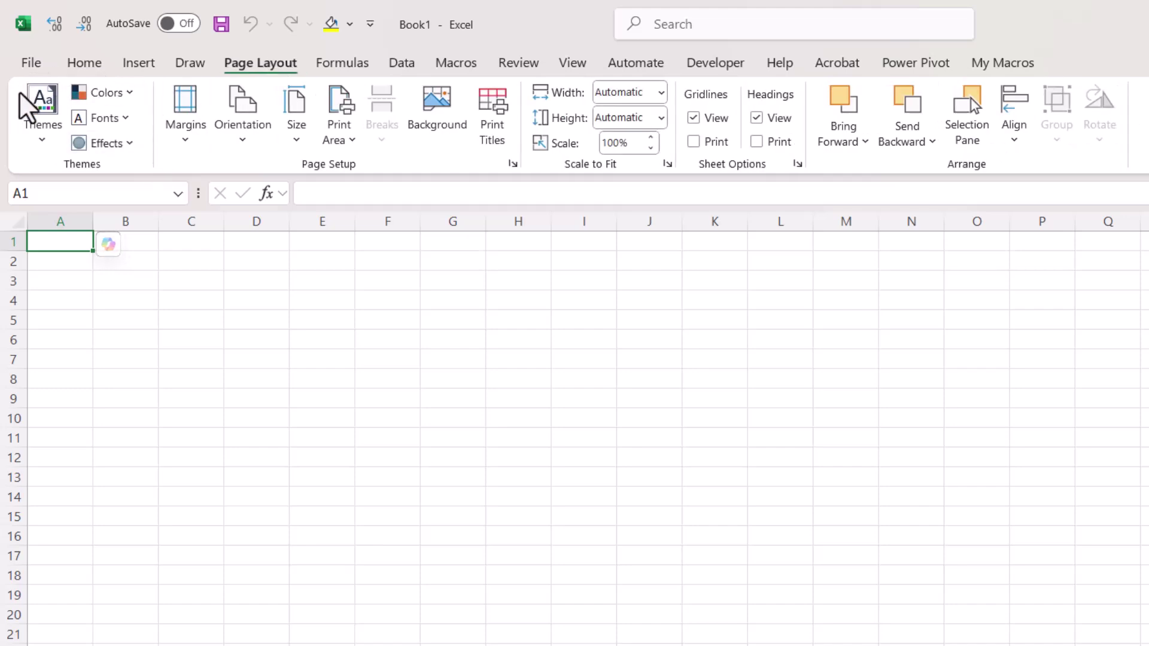
pyautogui.click(37, 136)
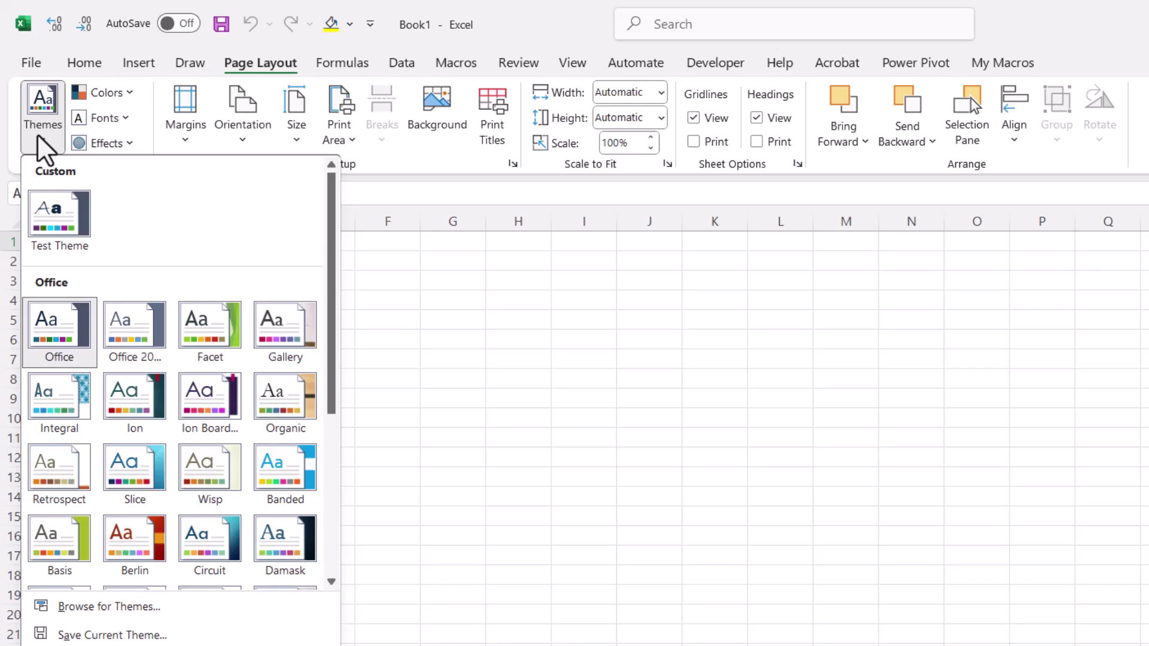
pyautogui.click(45, 150)
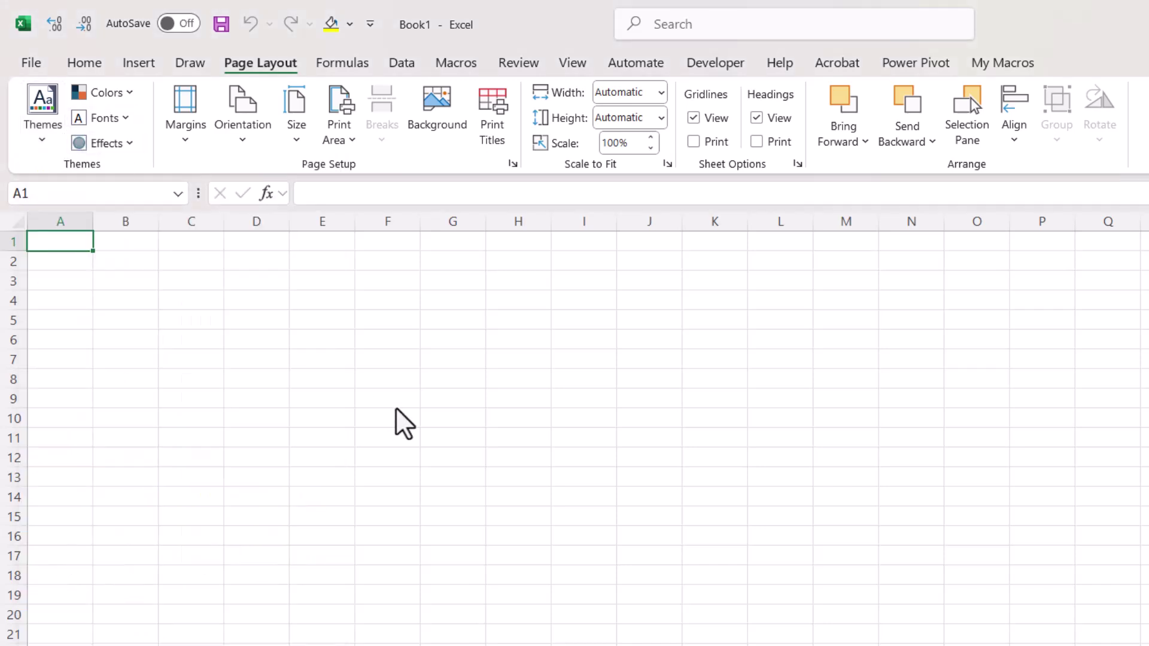
pyautogui.click(398, 400)
# Create another new workbook directly, without the start screen, and check its theme colors, theme fonts and overall theme.
pyautogui.hotkey('ctrl', 'n')
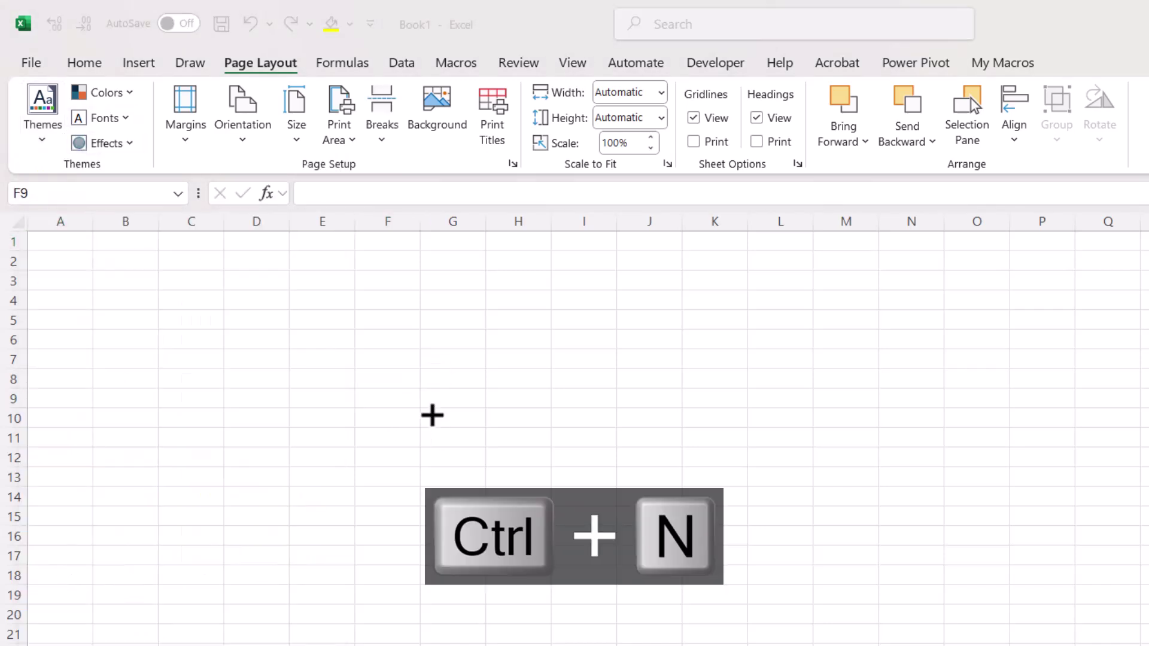
pyautogui.click(267, 67)
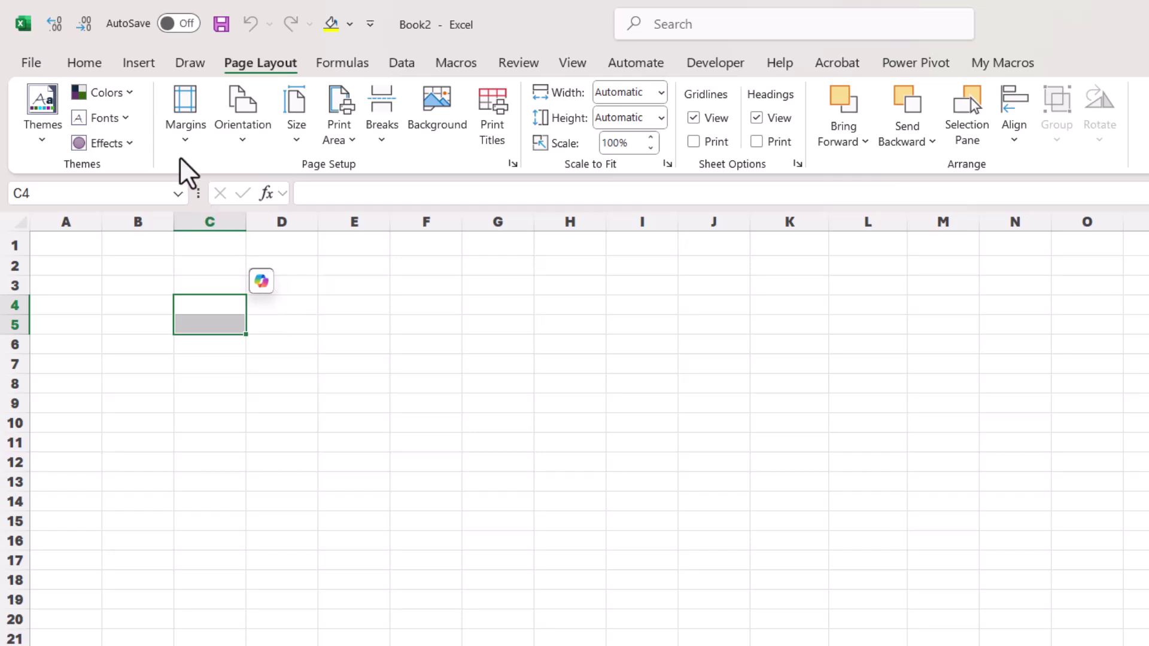
pyautogui.click(101, 93)
pyautogui.click(469, 287)
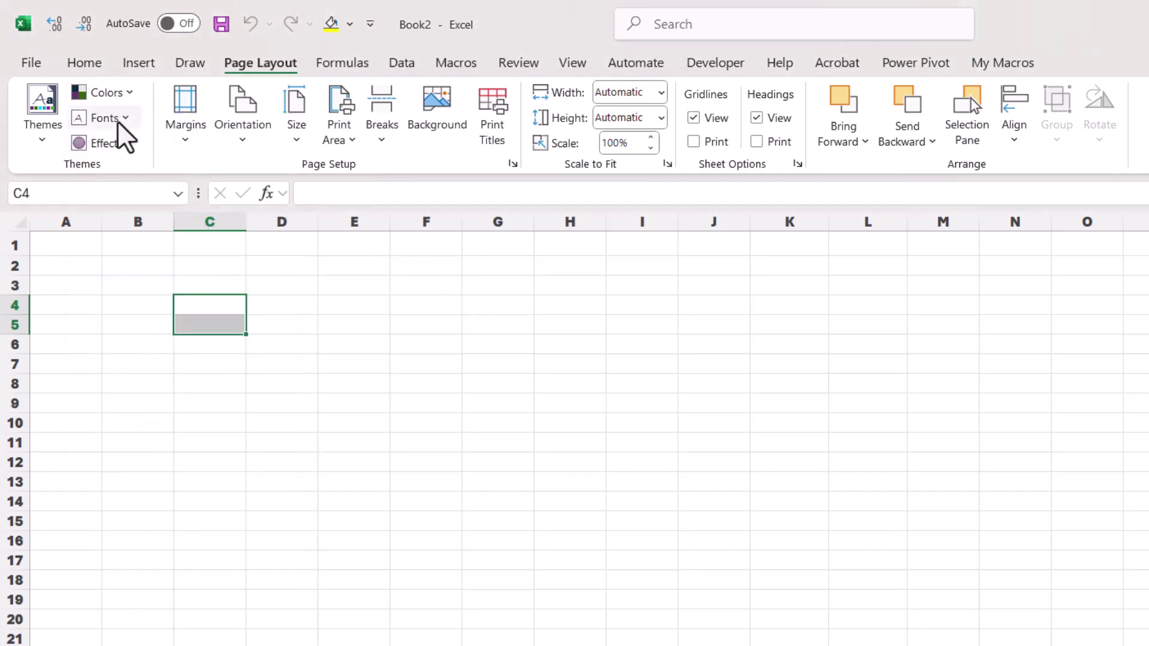
pyautogui.click(119, 117)
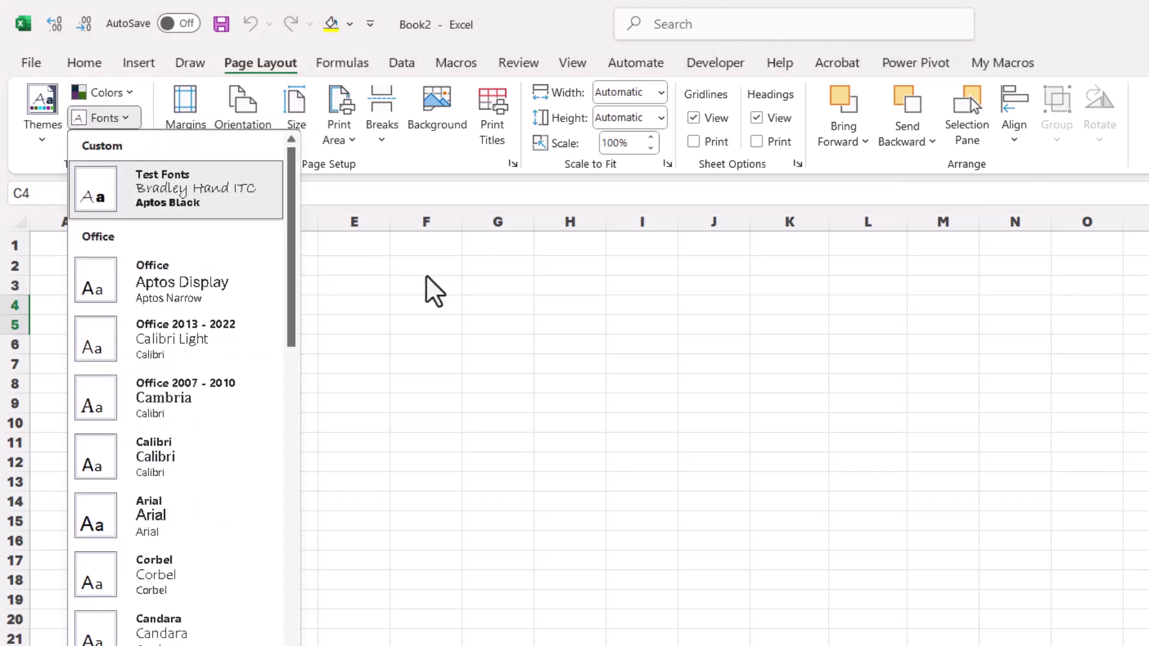
pyautogui.click(418, 294)
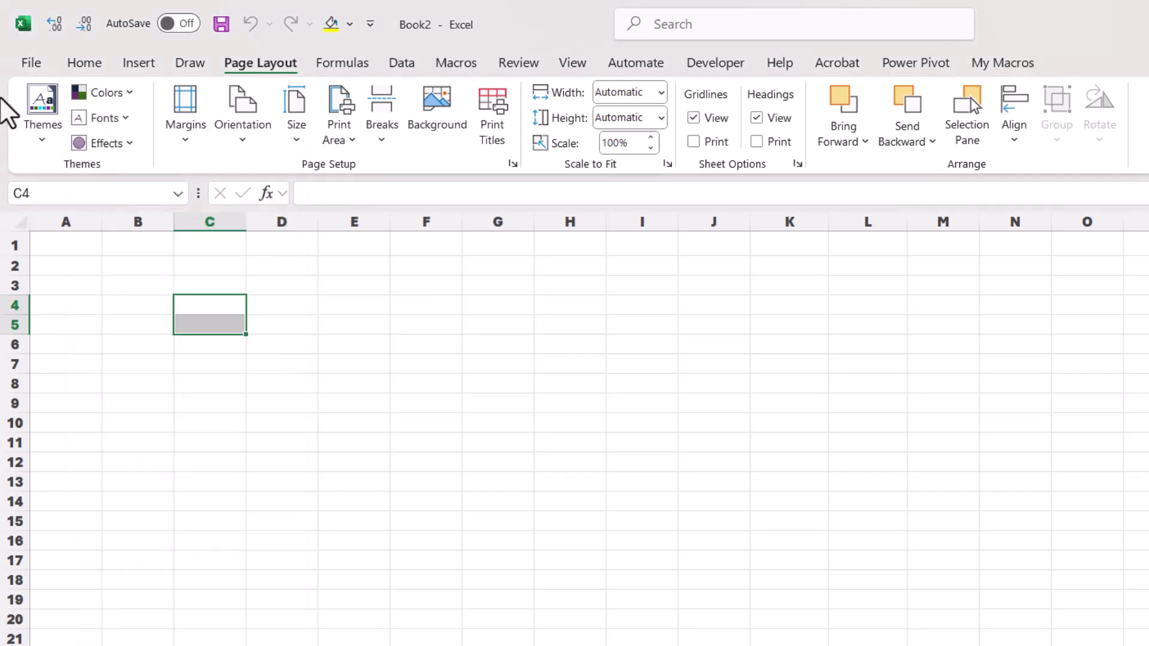
pyautogui.click(38, 139)
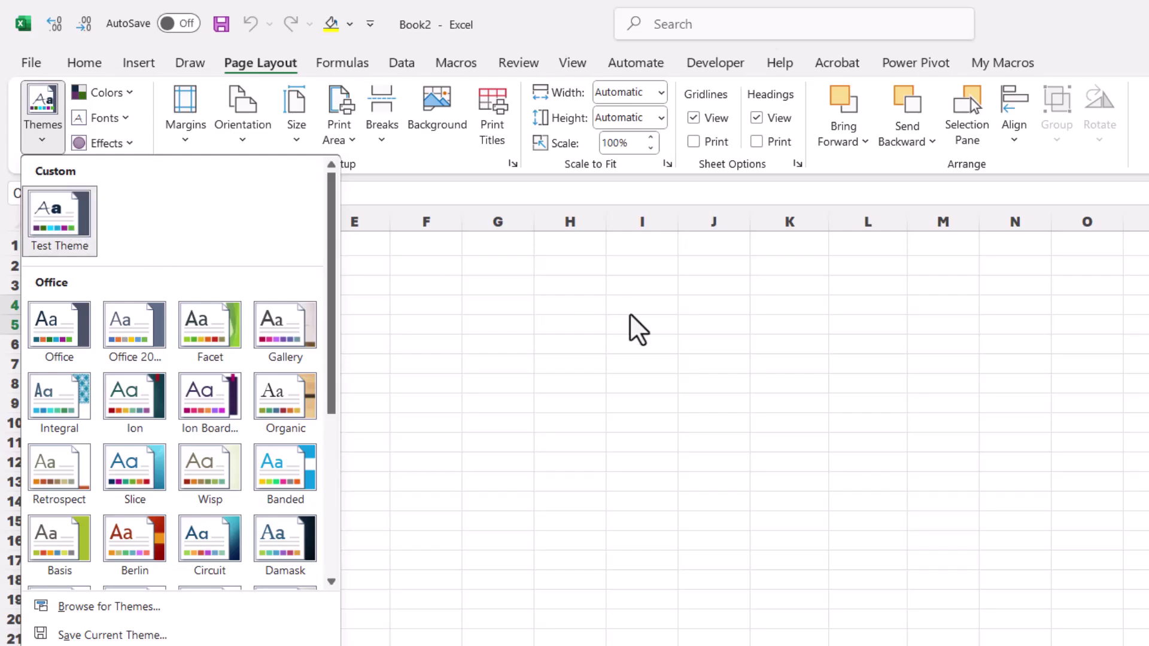
pyautogui.click(542, 326)
# Turn off showing the Start screen at application startup in the Excel options, and close both open workbooks.
pyautogui.click(33, 64)
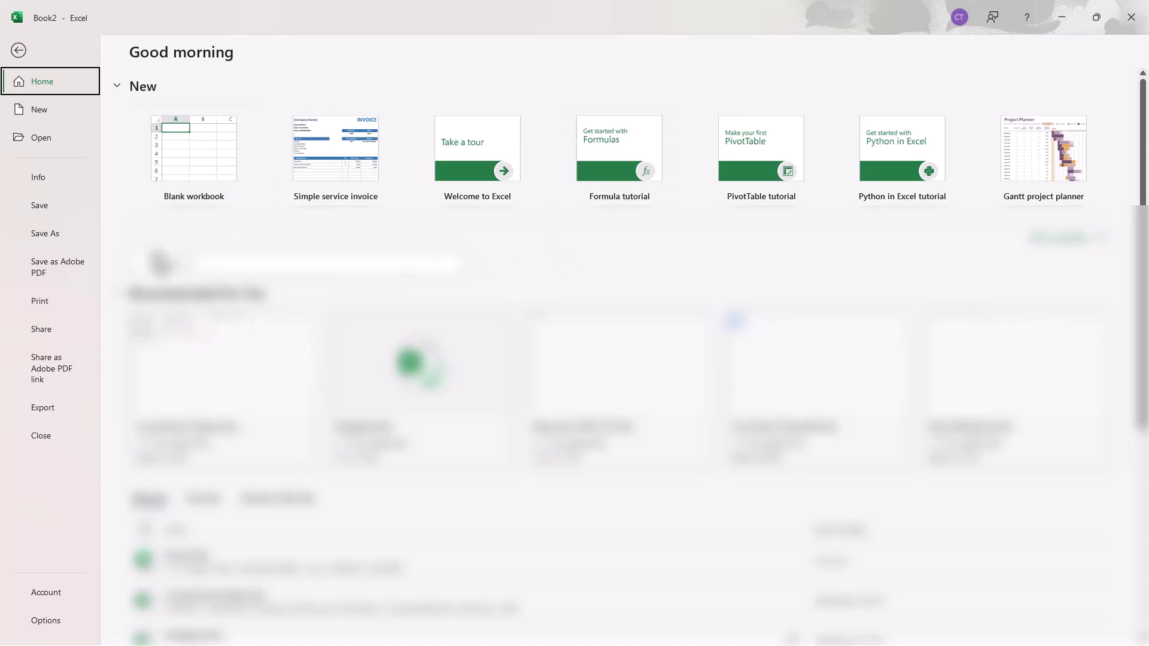
pyautogui.click(37, 622)
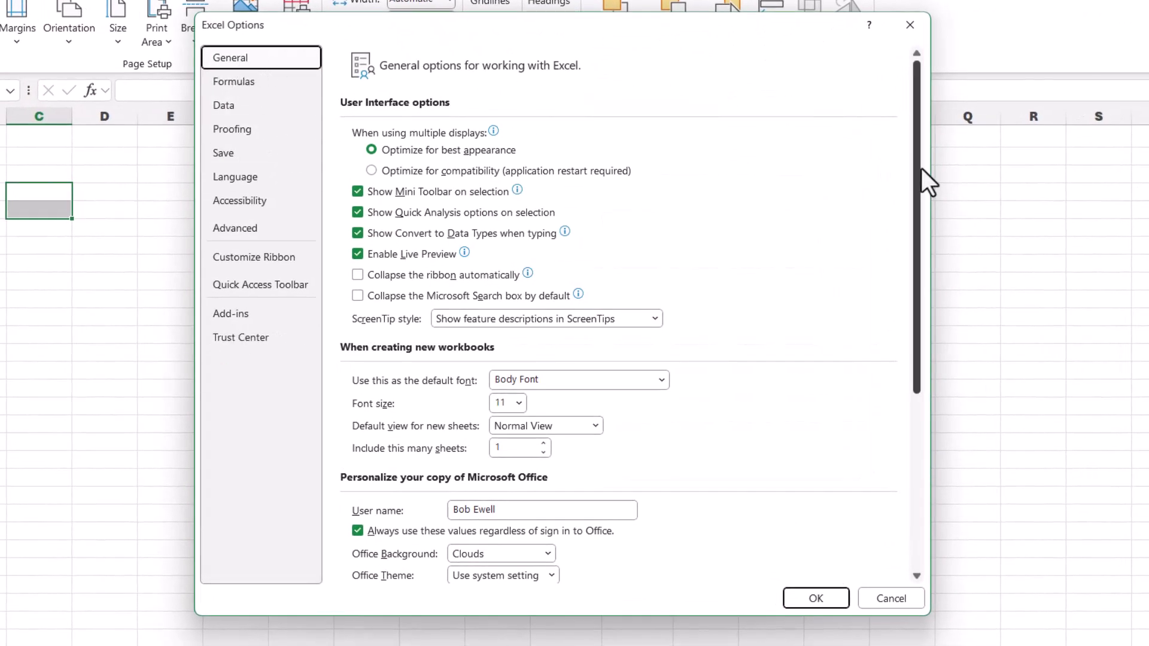
pyautogui.moveTo(916, 165); pyautogui.dragTo(920, 444)
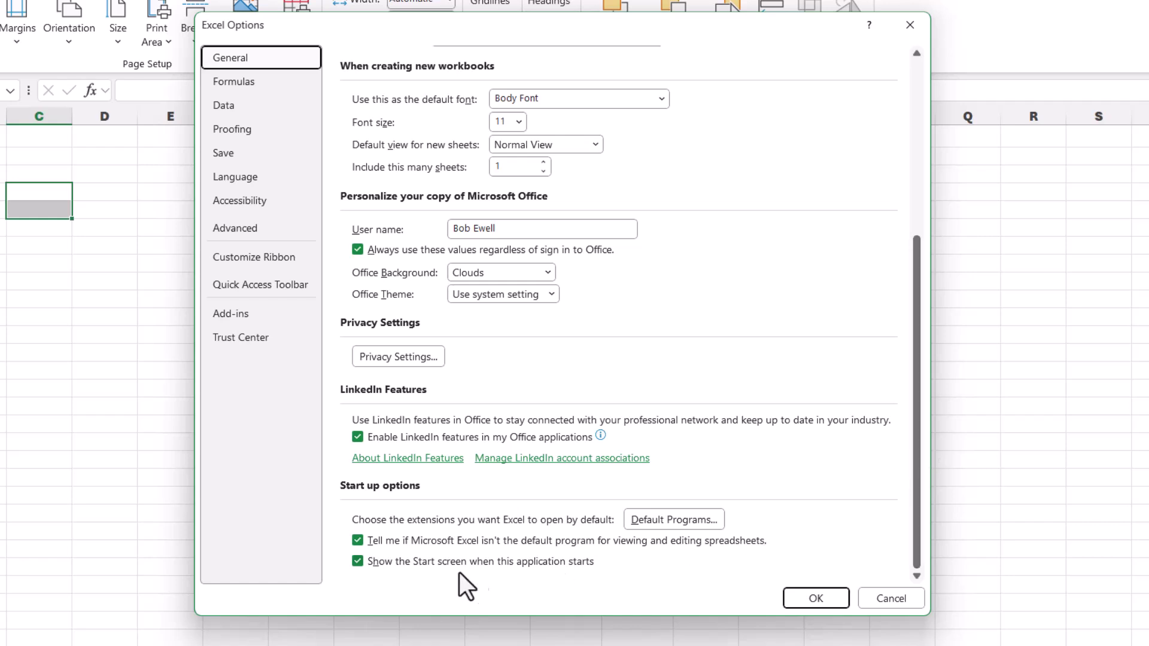
pyautogui.click(357, 562)
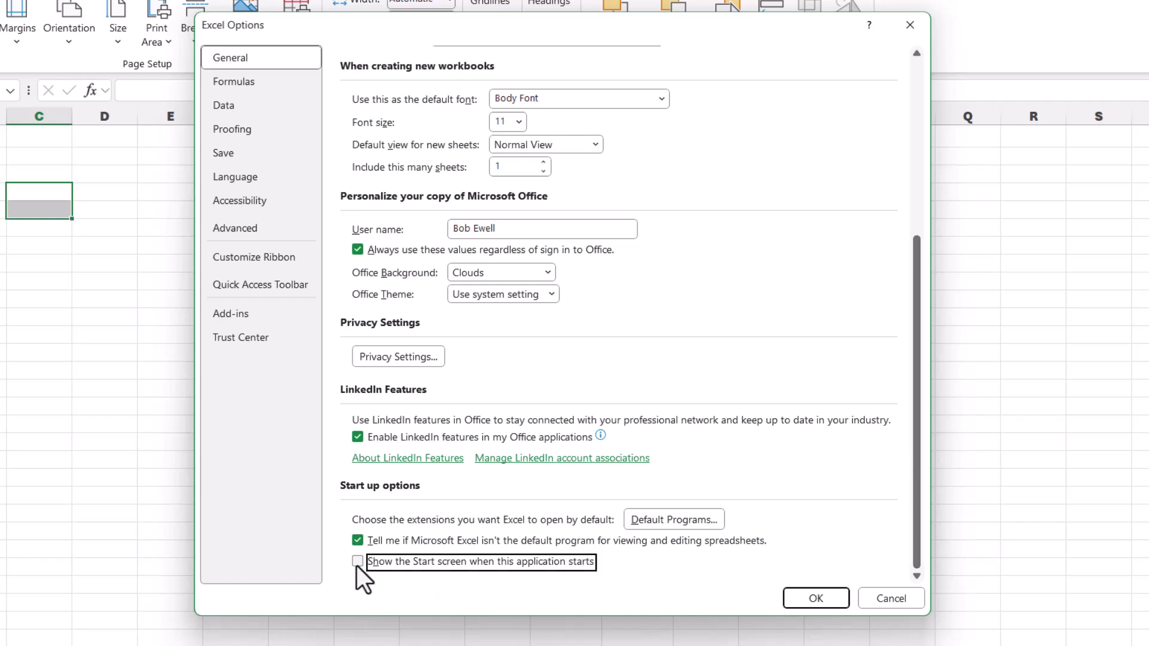
pyautogui.click(817, 598)
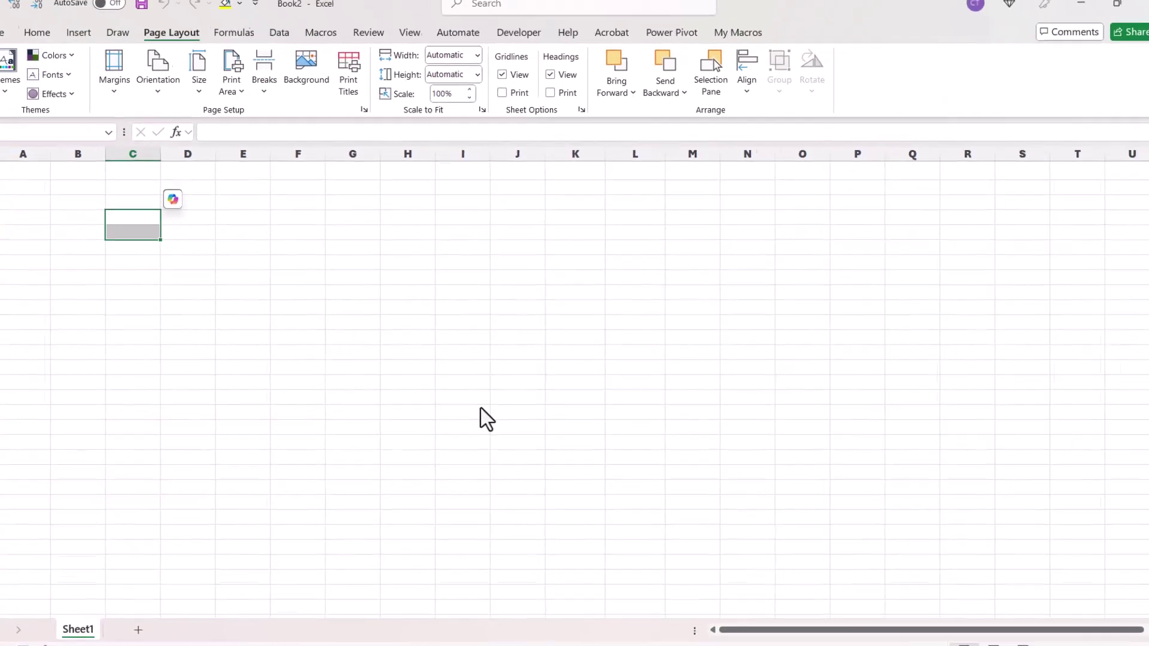
pyautogui.click(1146, 13)
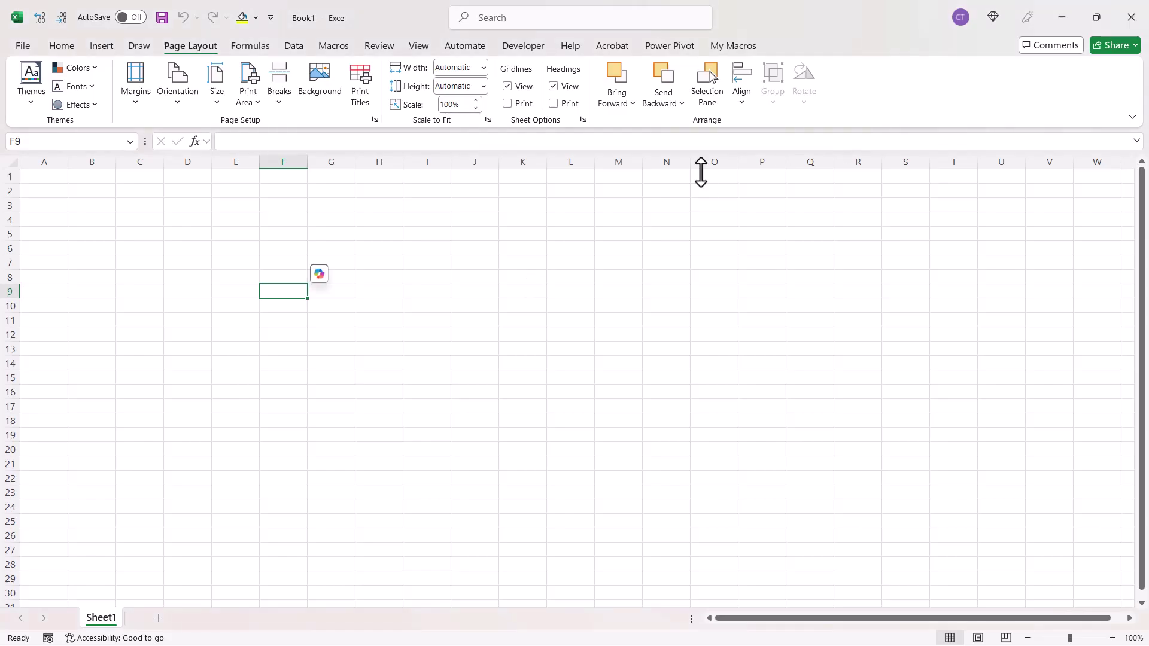
pyautogui.click(1137, 18)
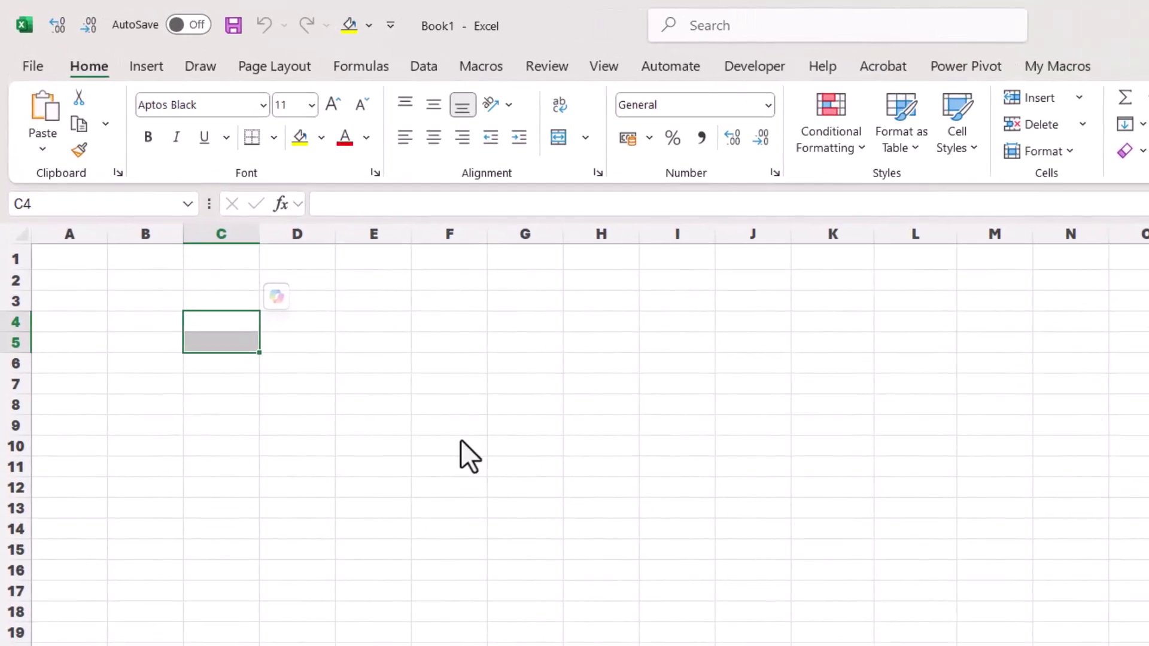
# Check which theme colors the new workbook uses after restarting Excel.
pyautogui.click(283, 64)
pyautogui.click(117, 100)
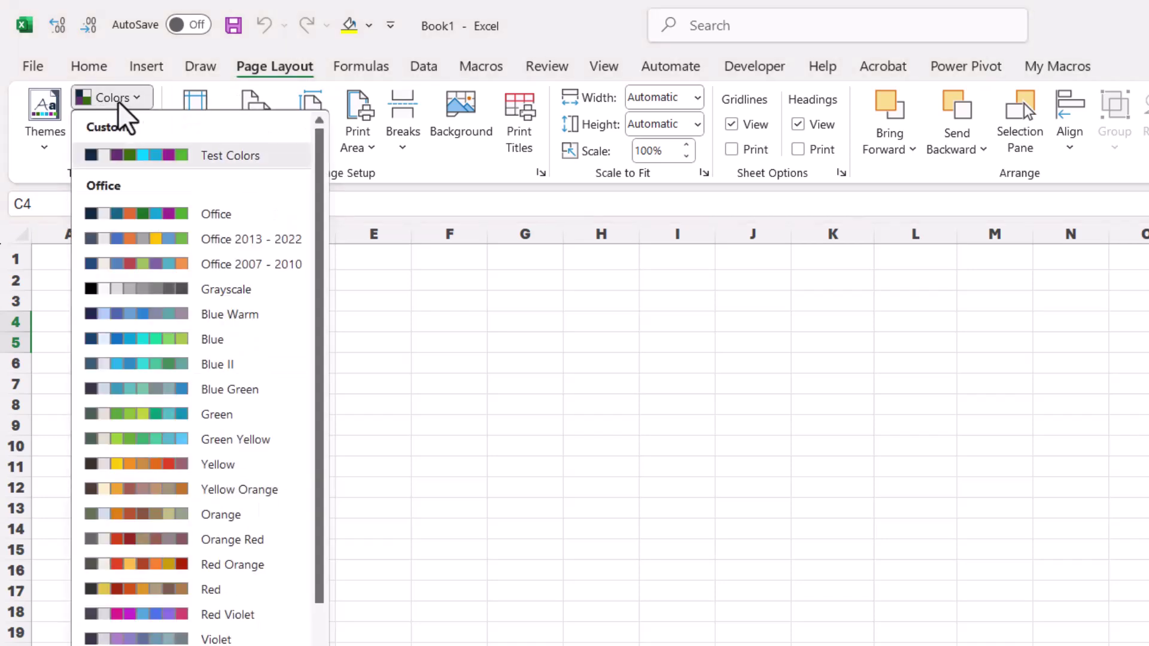
pyautogui.click(117, 100)
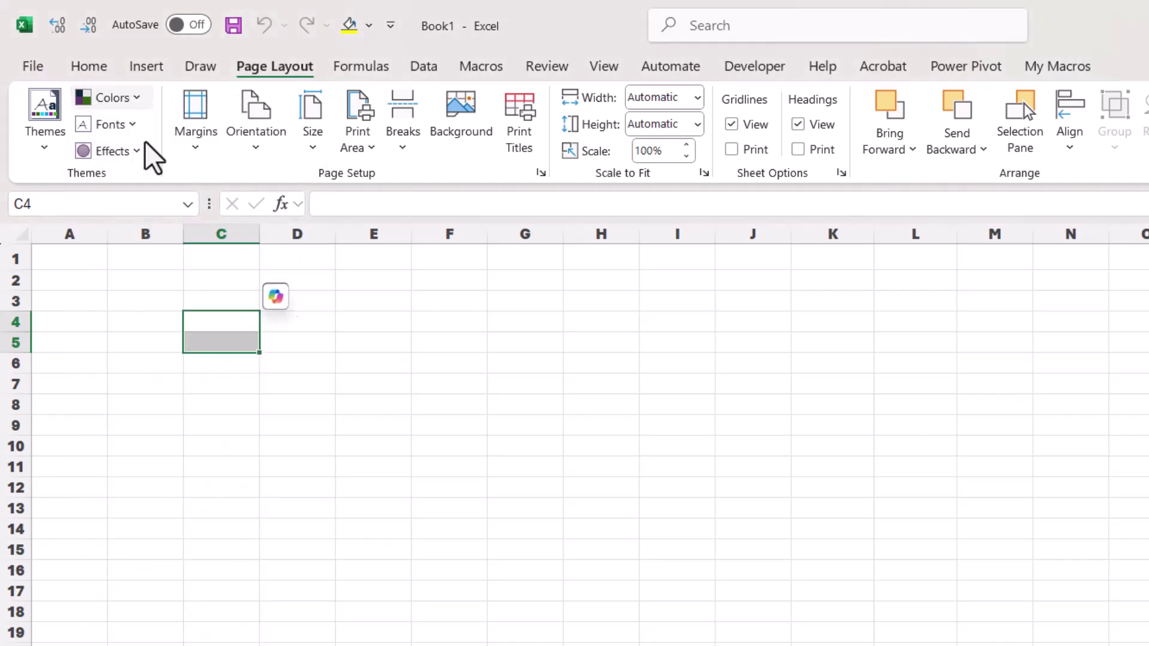